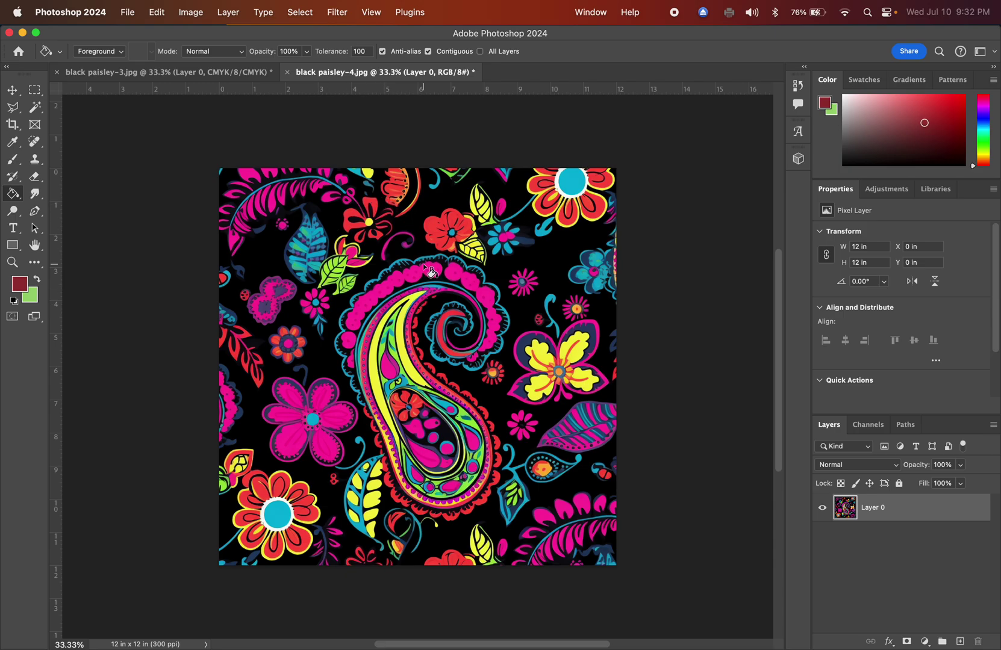
Compare the black paisley-3 CMYK document with the black paisley-4 RGB document, ending on black paisley-4
click(12, 91)
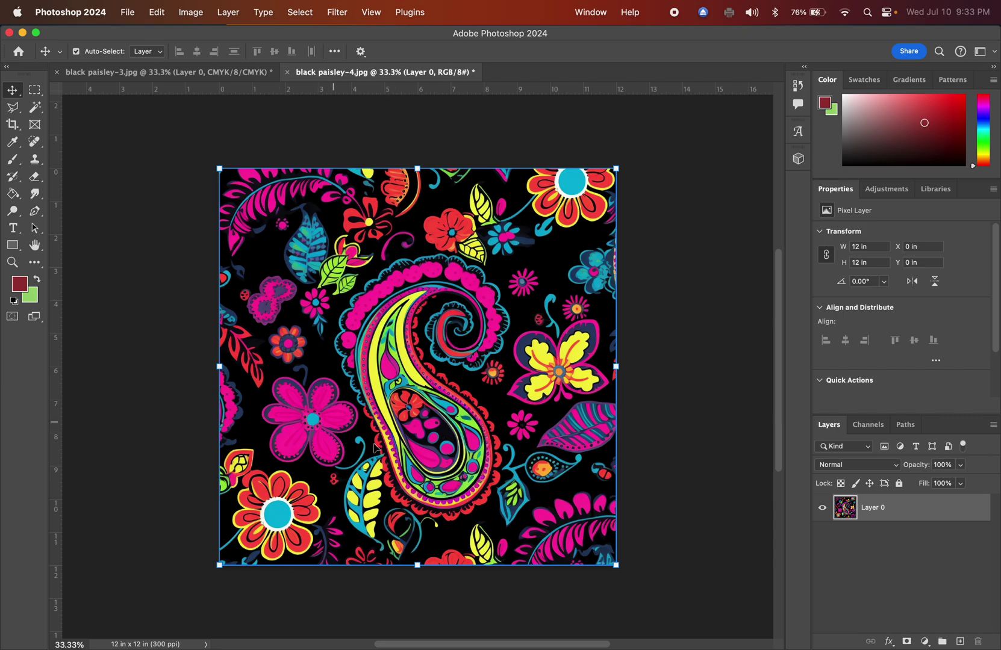
click(174, 73)
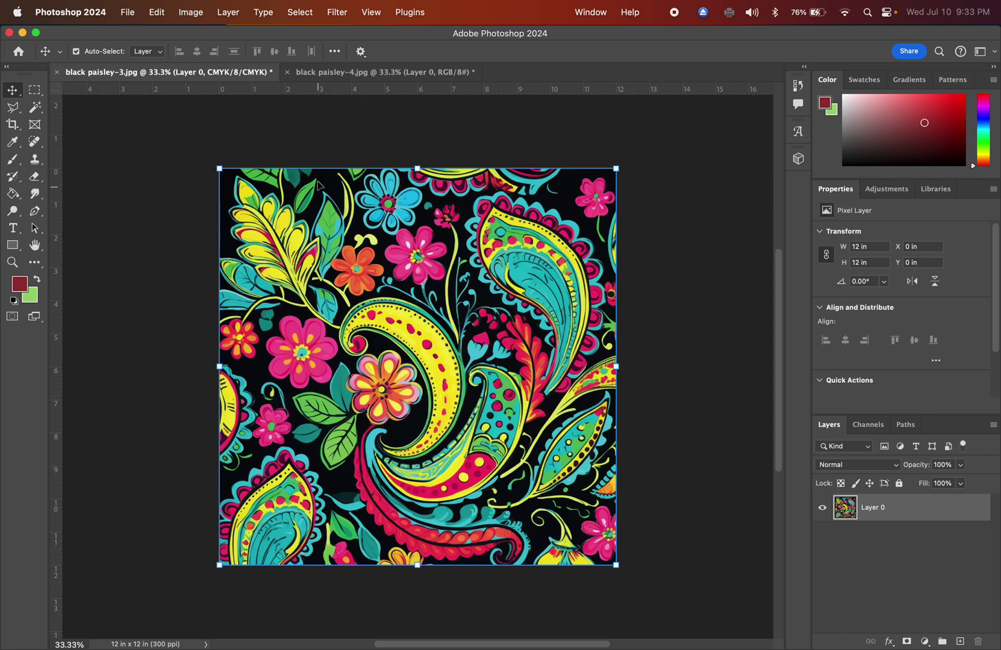
click(354, 77)
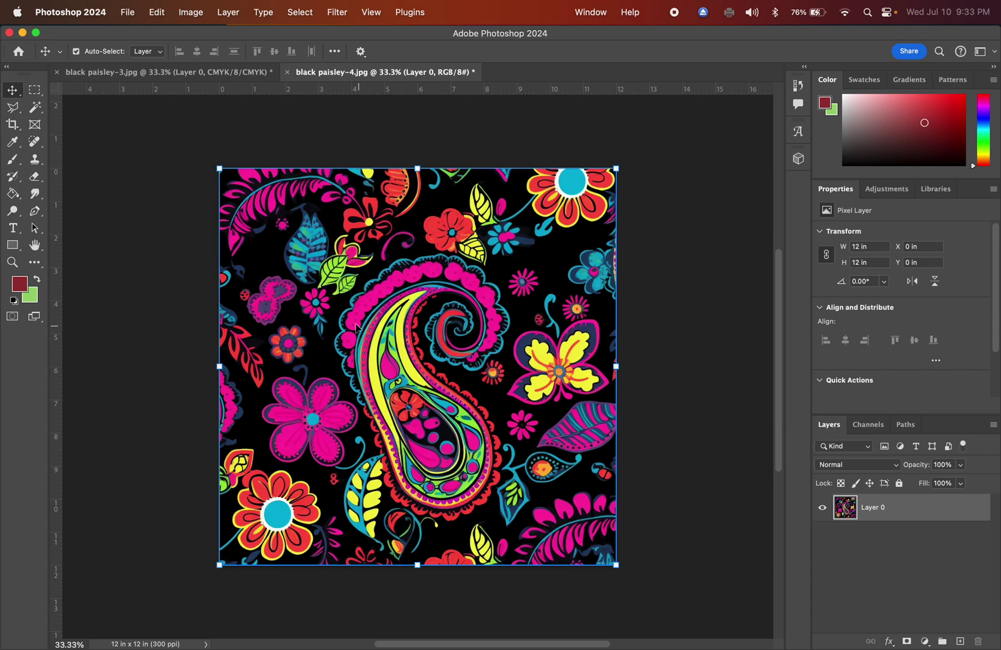
click(19, 284)
drag(212, 81, 212, 325)
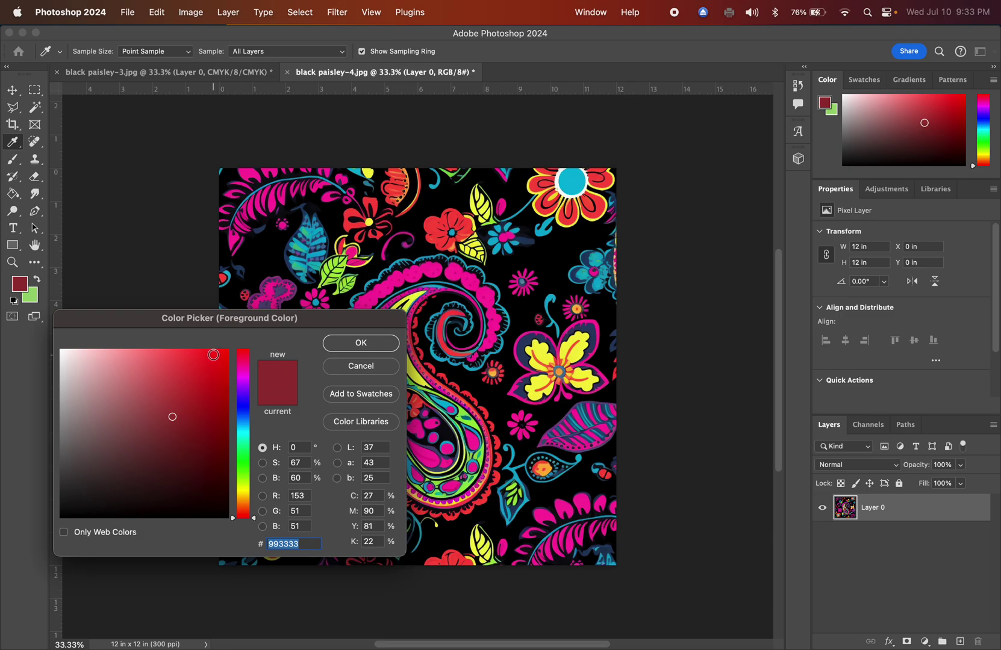
click(220, 351)
drag(220, 351, 226, 344)
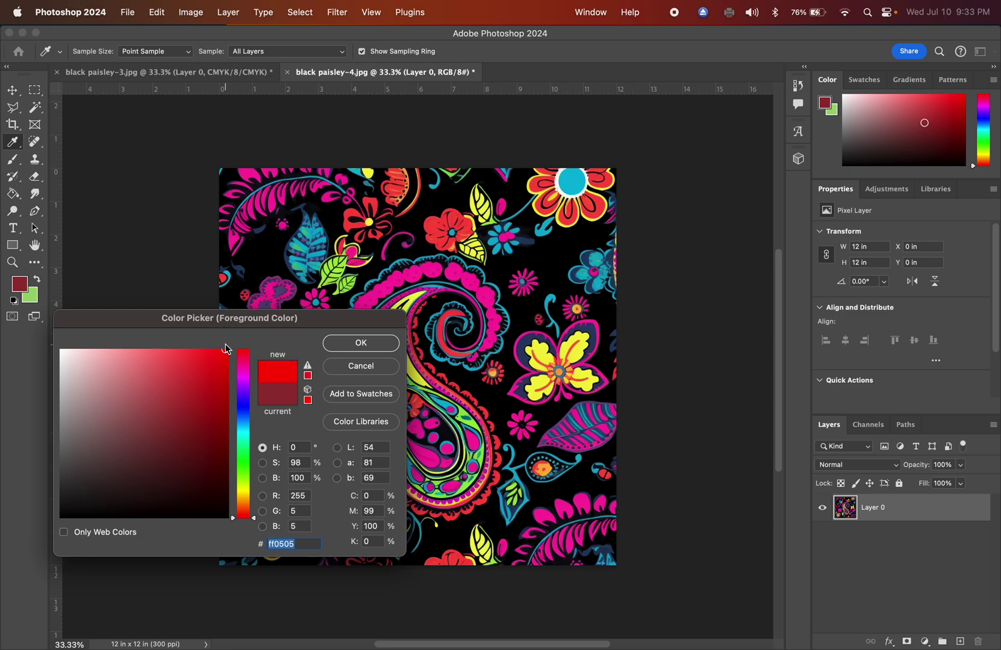
click(360, 366)
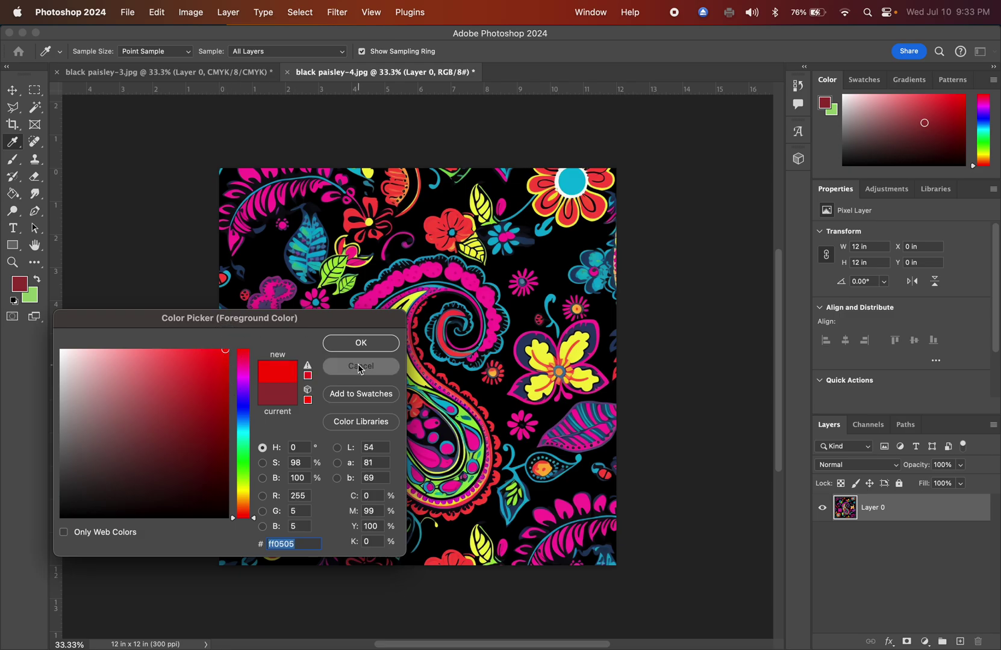
key(v)
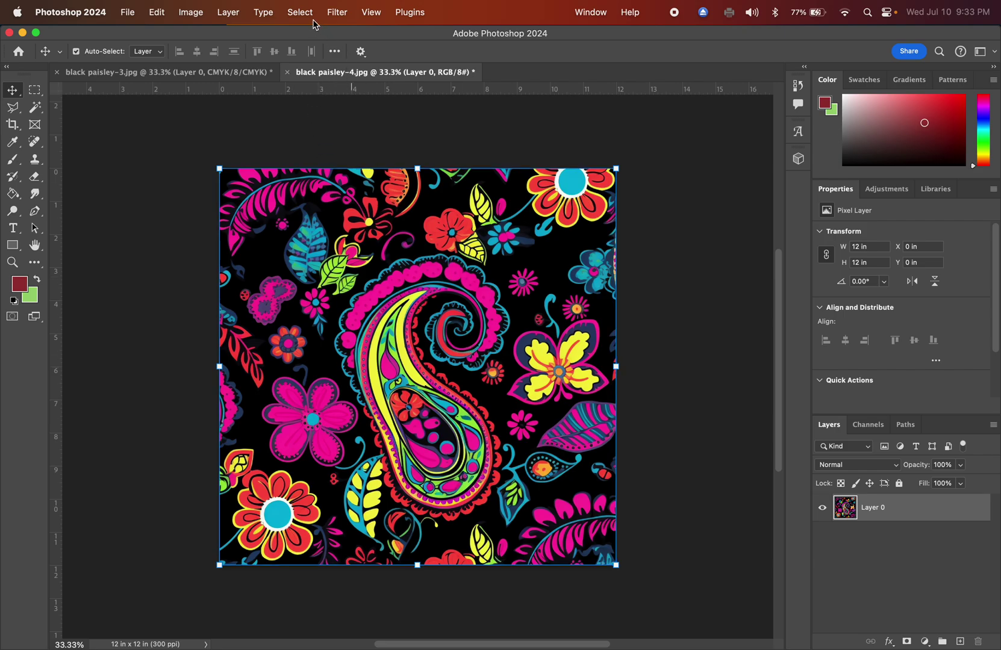
Preview the black paisley-4 pattern with Proof Colors and Gamut Warning turned on
click(371, 13)
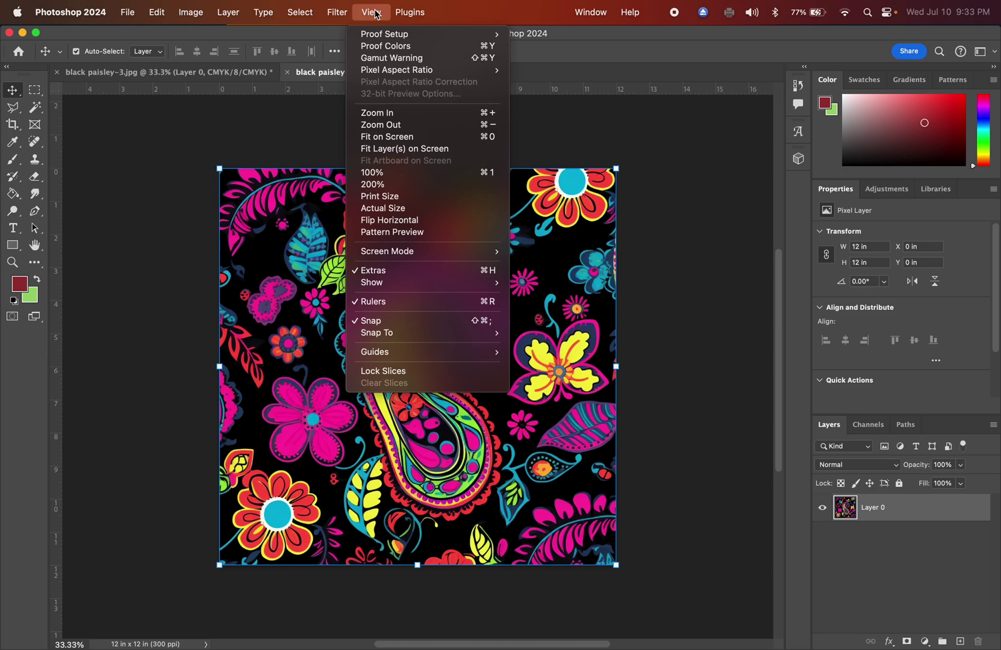
click(380, 48)
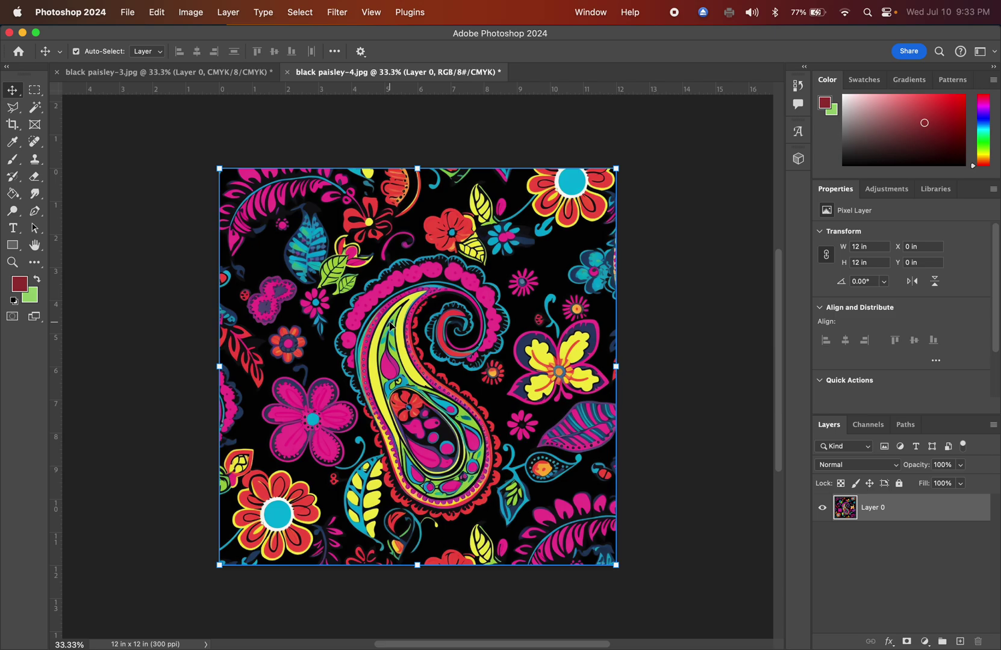
click(374, 13)
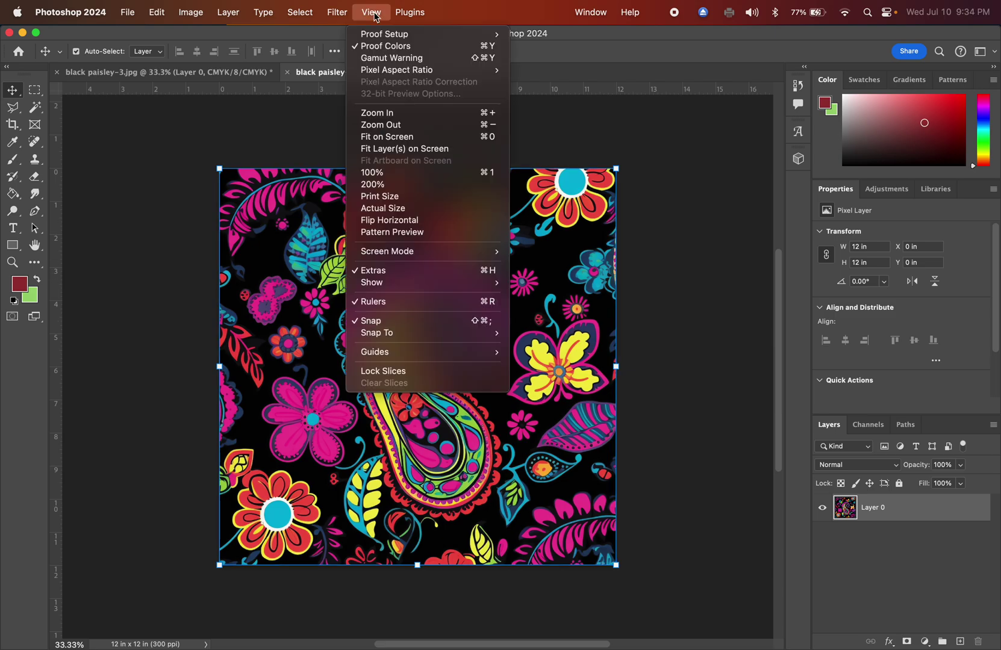
click(381, 65)
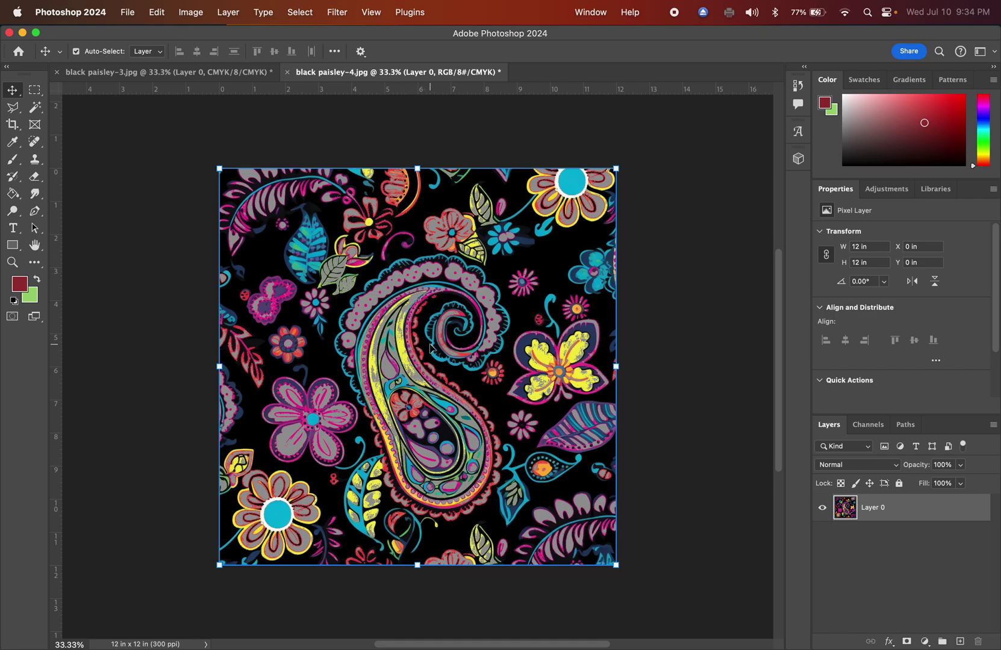
Add a blank layer above the paisley pattern and turn off Gamut Warning and Proof Colors
click(960, 642)
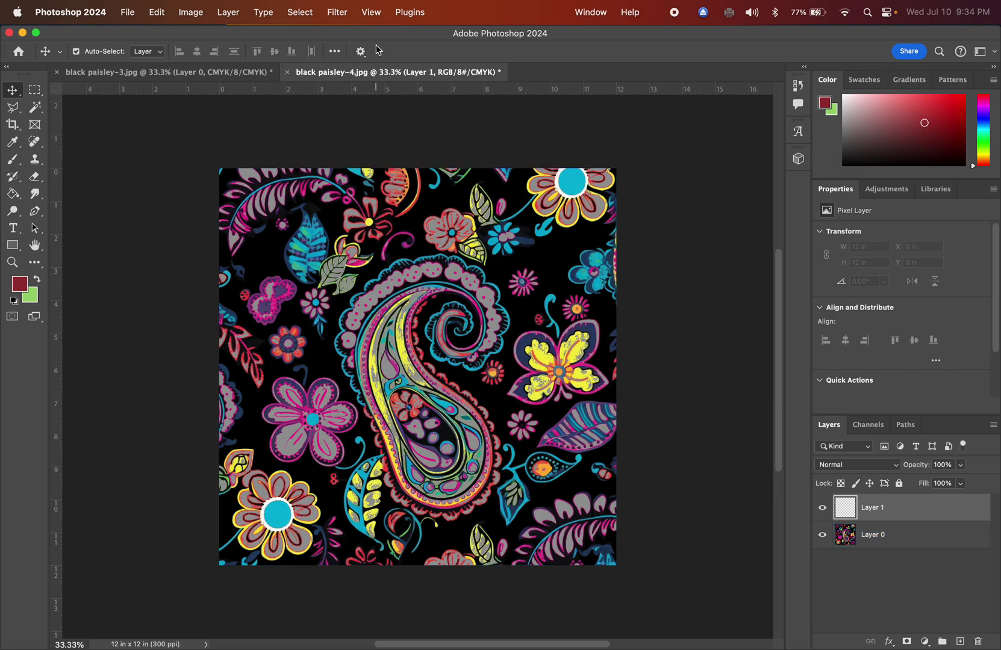
click(371, 13)
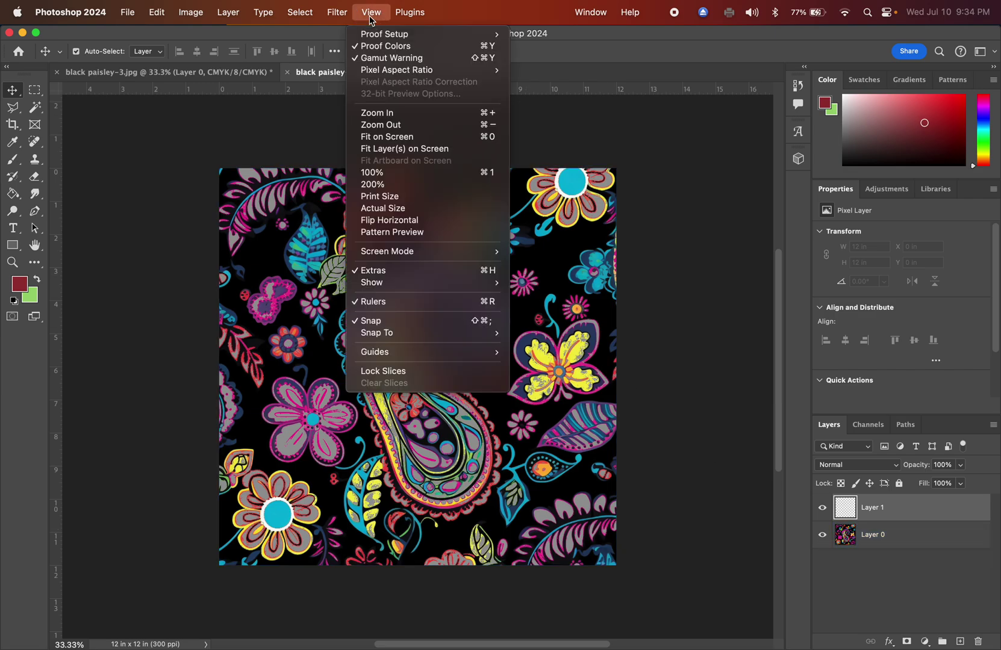
click(367, 58)
click(369, 13)
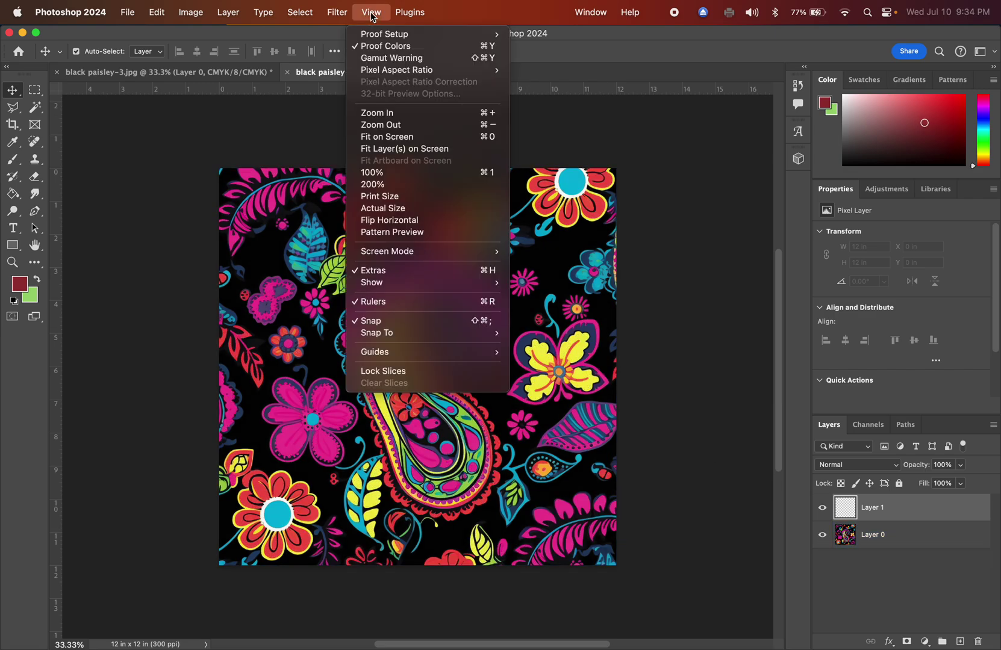
click(369, 46)
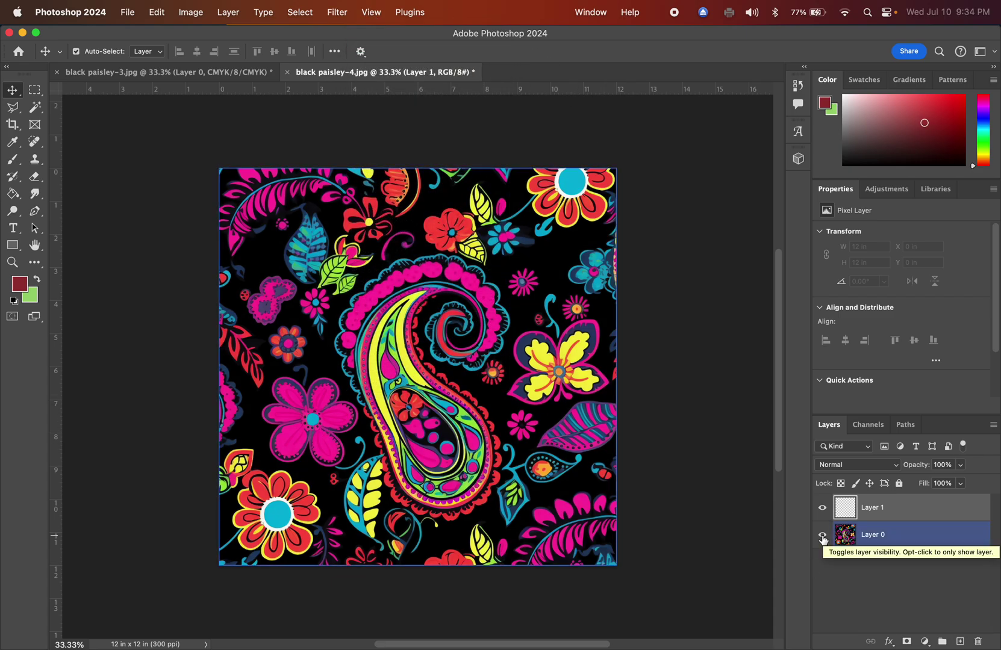
Hide Layer 0 and make a rectangular selection about 5.6 by 3.26 in in the canvas's upper left area
click(822, 537)
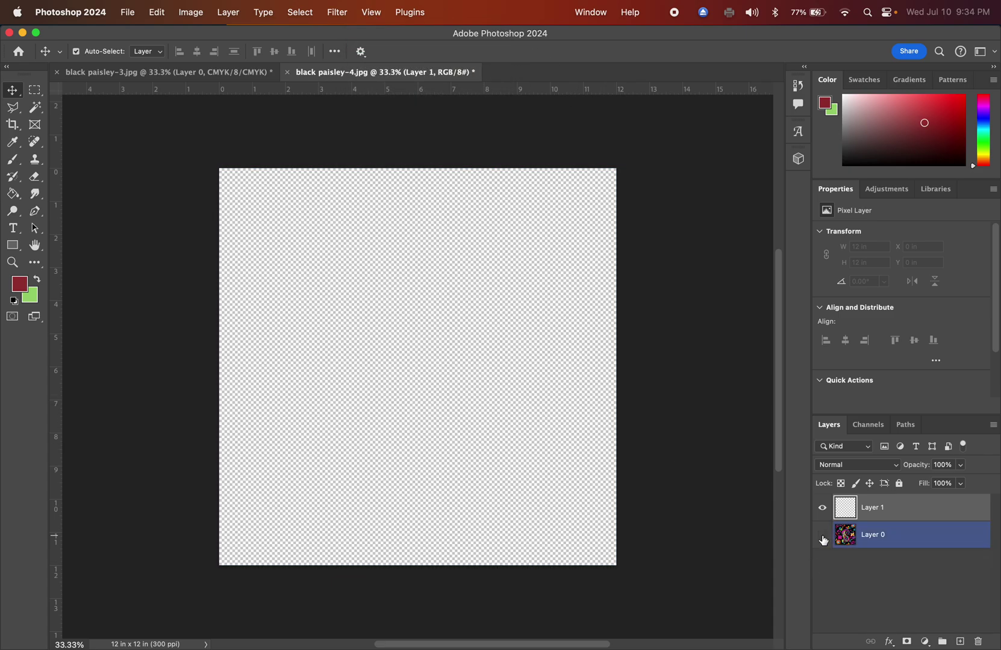
click(37, 95)
drag(256, 215, 441, 321)
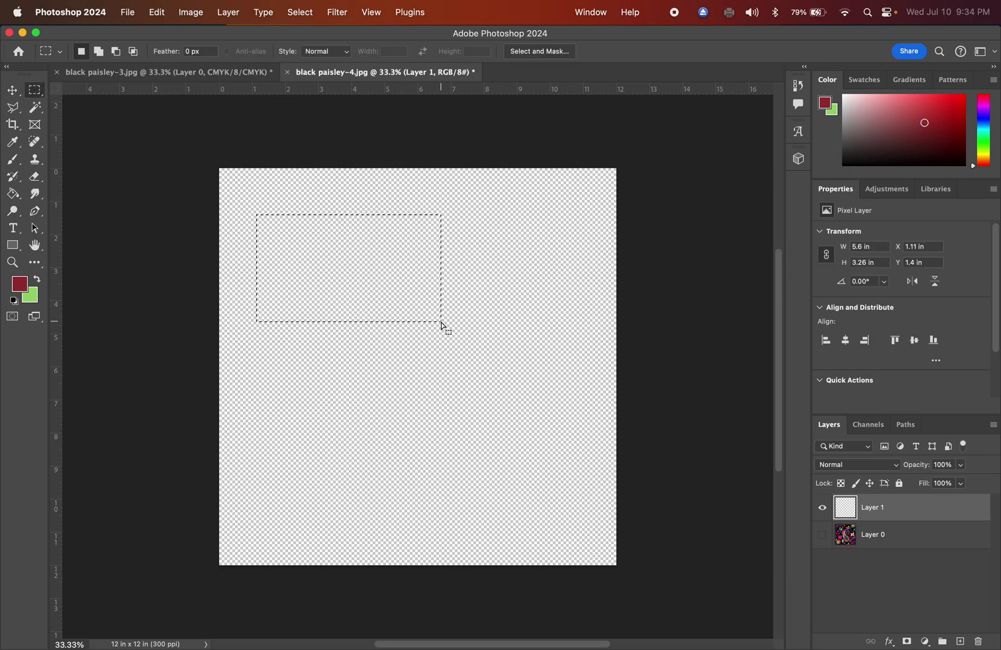
Set the foreground colour to magenta ff00c0 and fill the rectangular selection with it on Layer 1
click(12, 194)
click(22, 280)
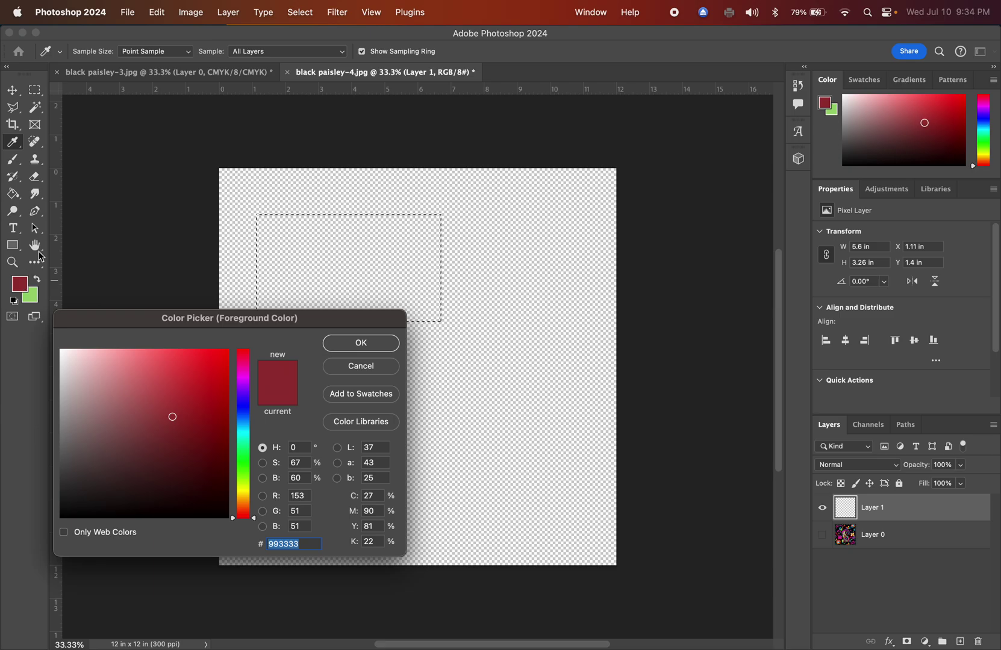
drag(147, 326, 267, 324)
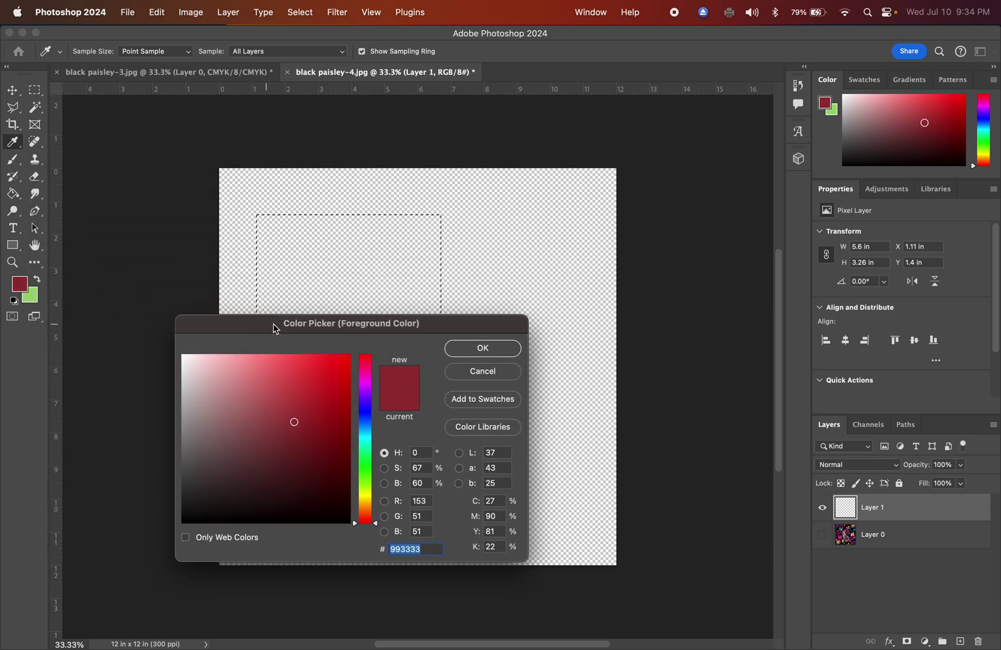
click(369, 384)
click(369, 380)
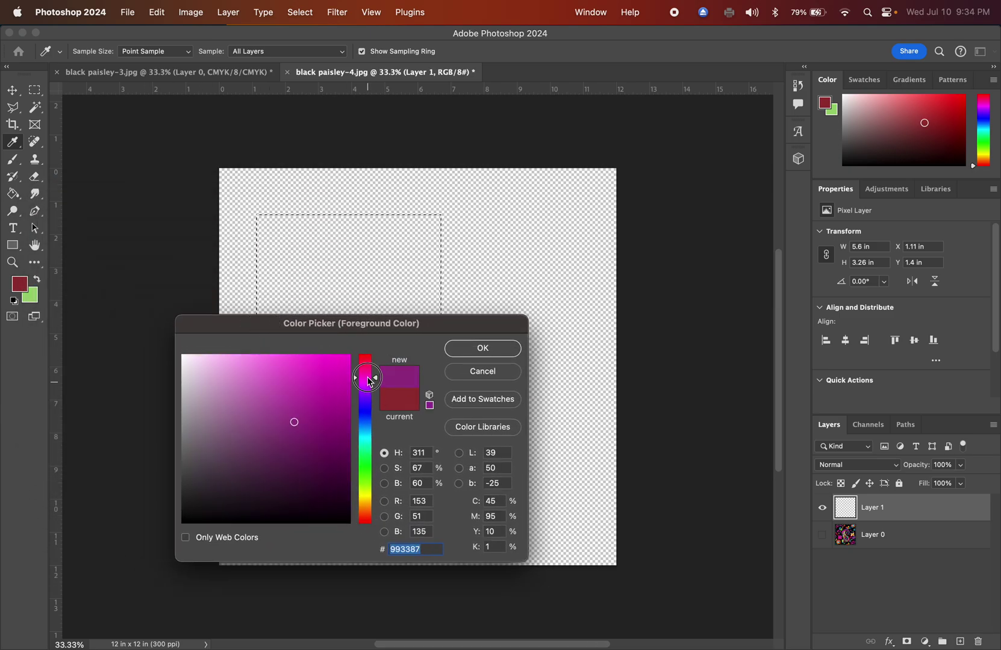
click(369, 377)
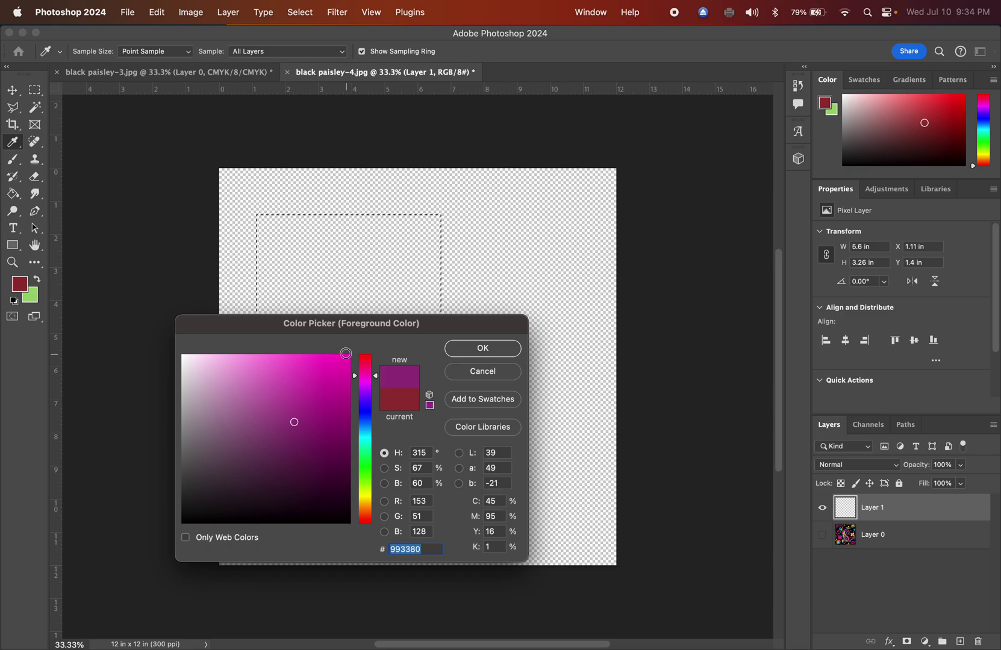
click(345, 353)
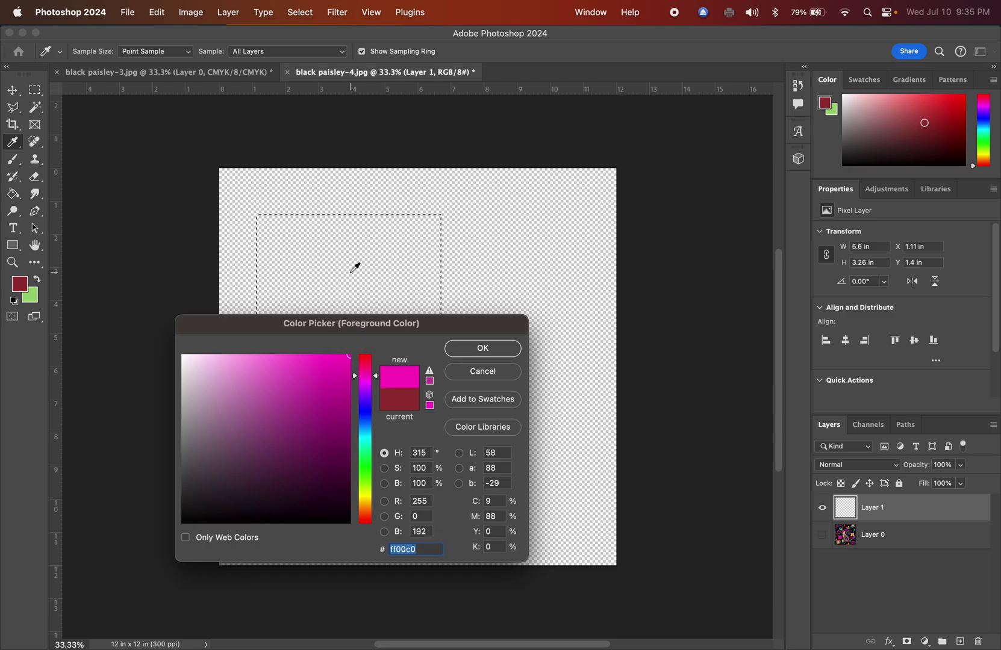
click(491, 350)
key(g)
click(290, 278)
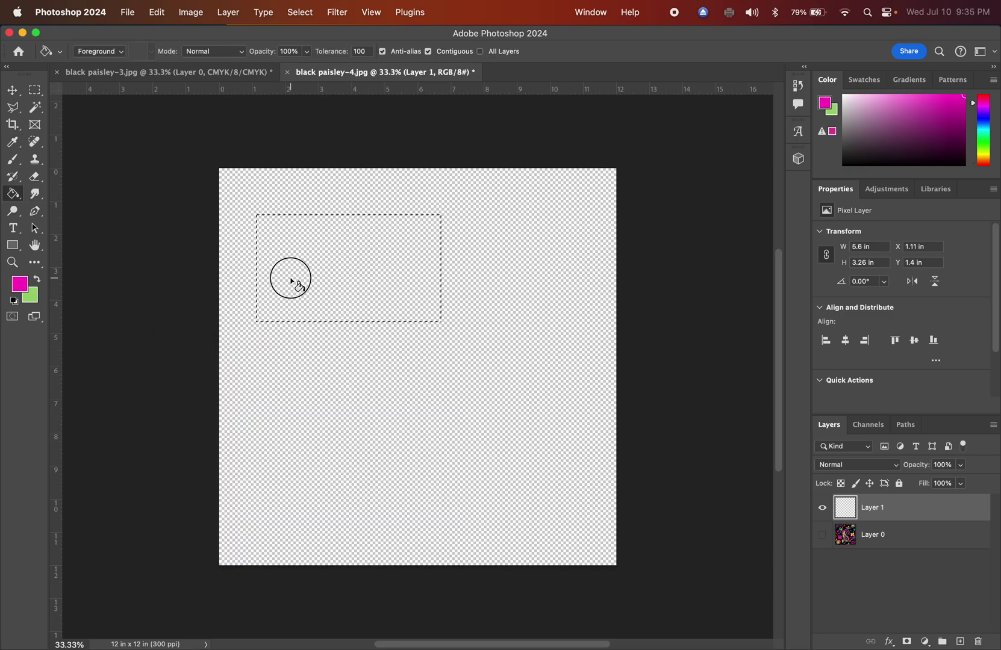
Set the foreground colour to green 00ff12 and fill a new rectangular selection about 4.85 by 2.48 in, below and right of the magenta block
click(19, 284)
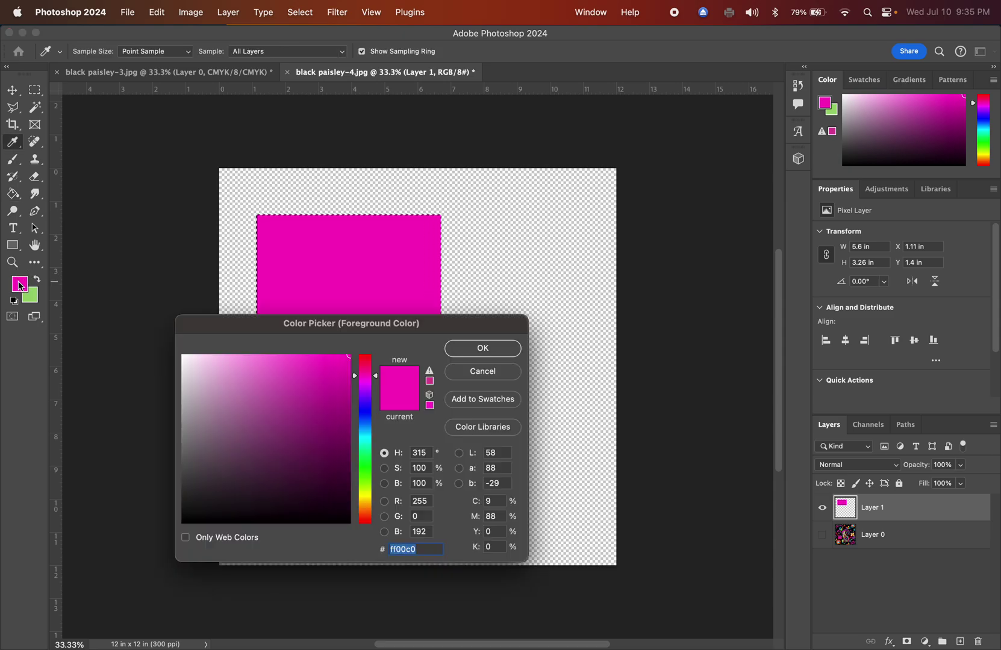
click(366, 459)
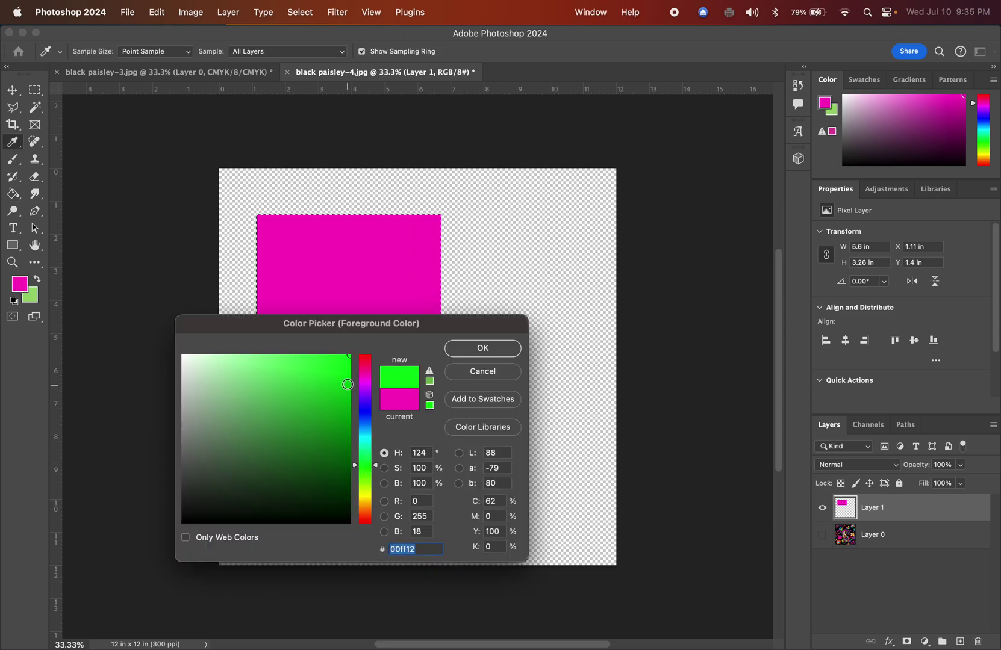
click(488, 348)
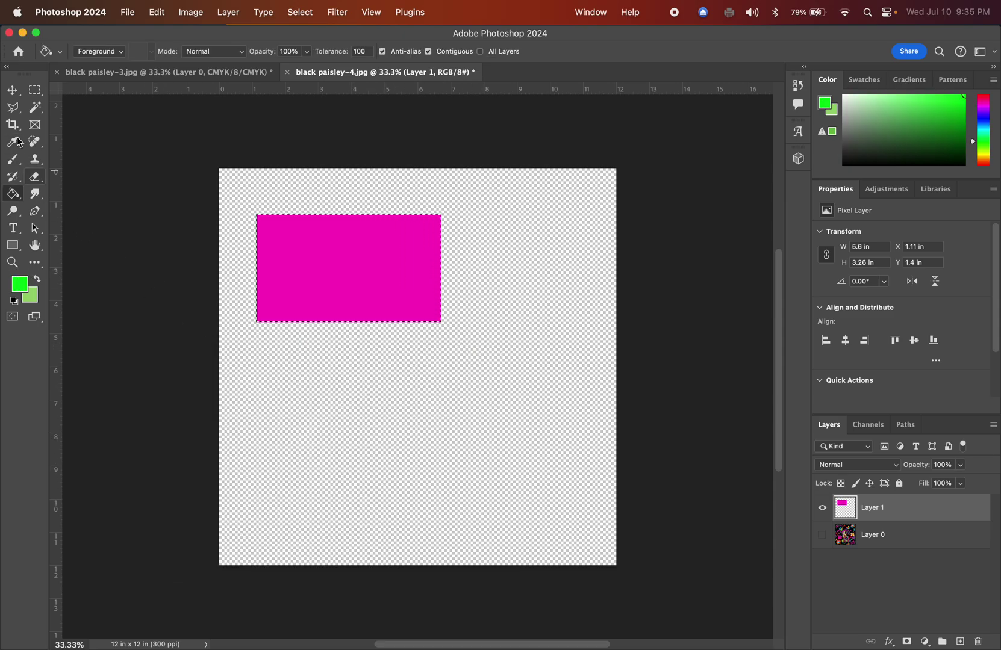
click(36, 91)
drag(399, 364, 559, 444)
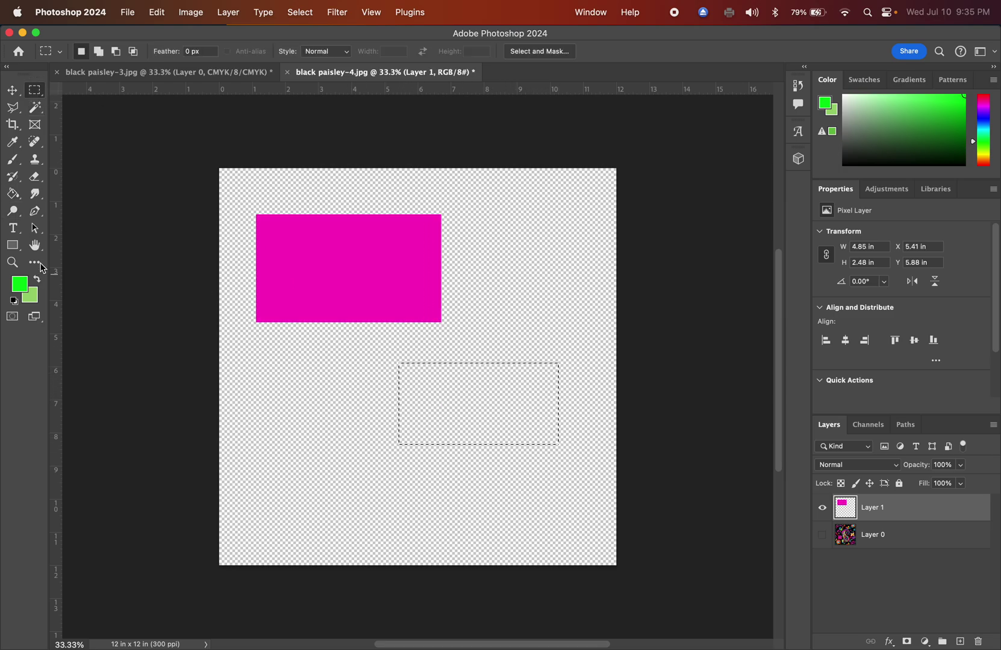
click(13, 193)
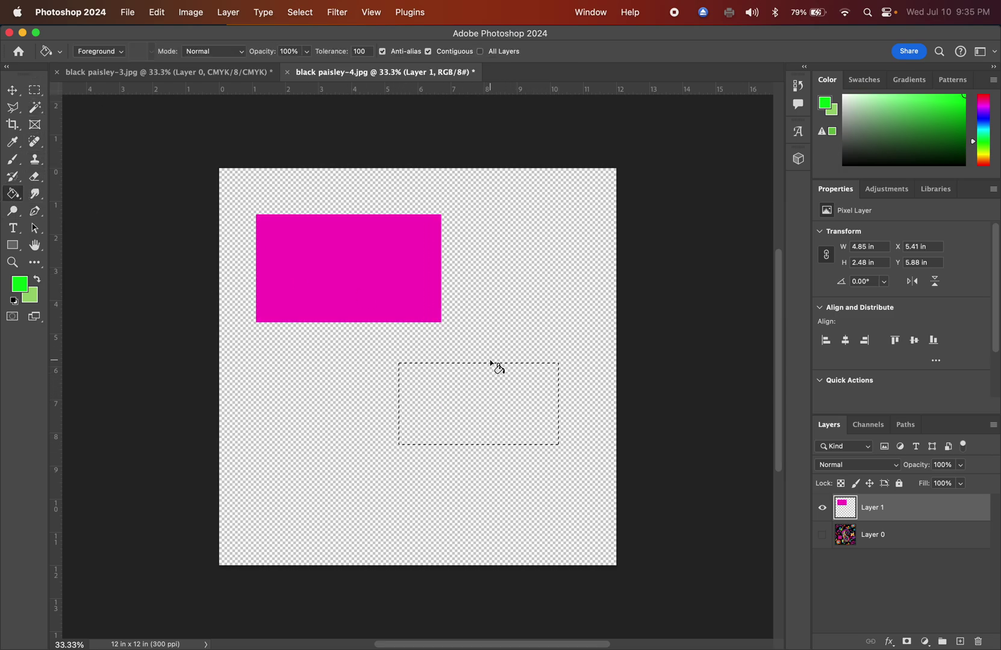
click(493, 419)
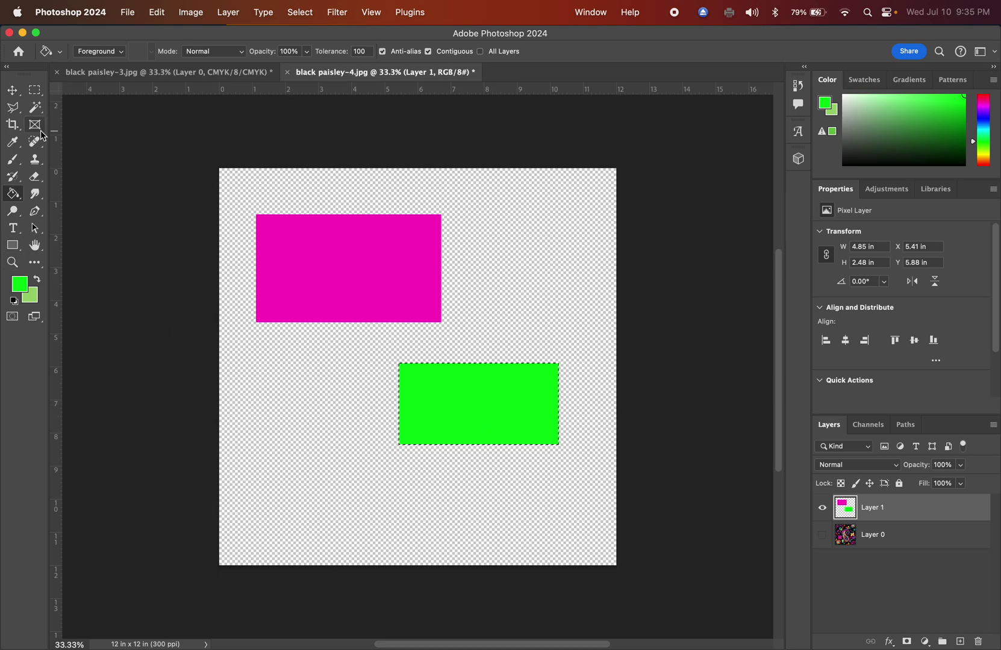
Select a rectangle about 4.62 by 3.14 in in the canvas's lower left area and fill it with a bright sky blue
click(35, 89)
drag(236, 437, 389, 540)
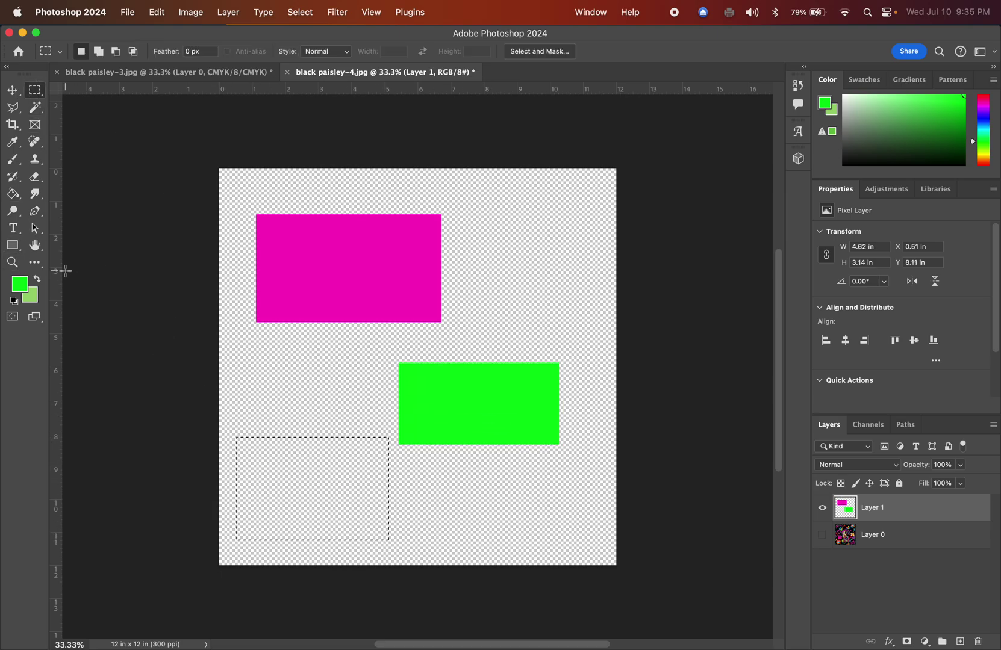
click(20, 285)
drag(361, 429, 367, 434)
drag(353, 379, 351, 359)
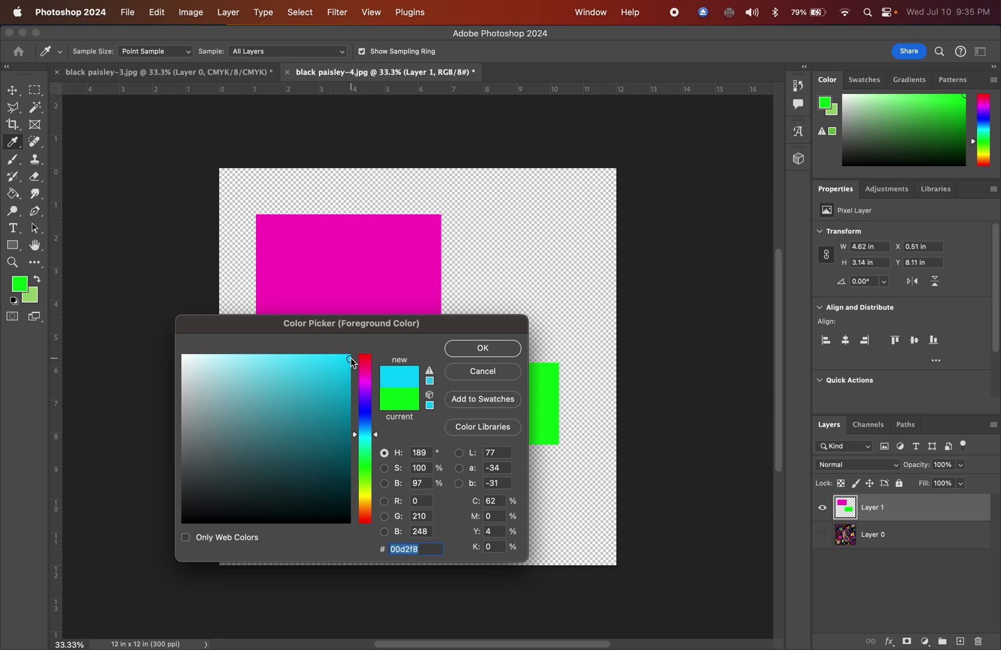
drag(365, 435, 364, 432)
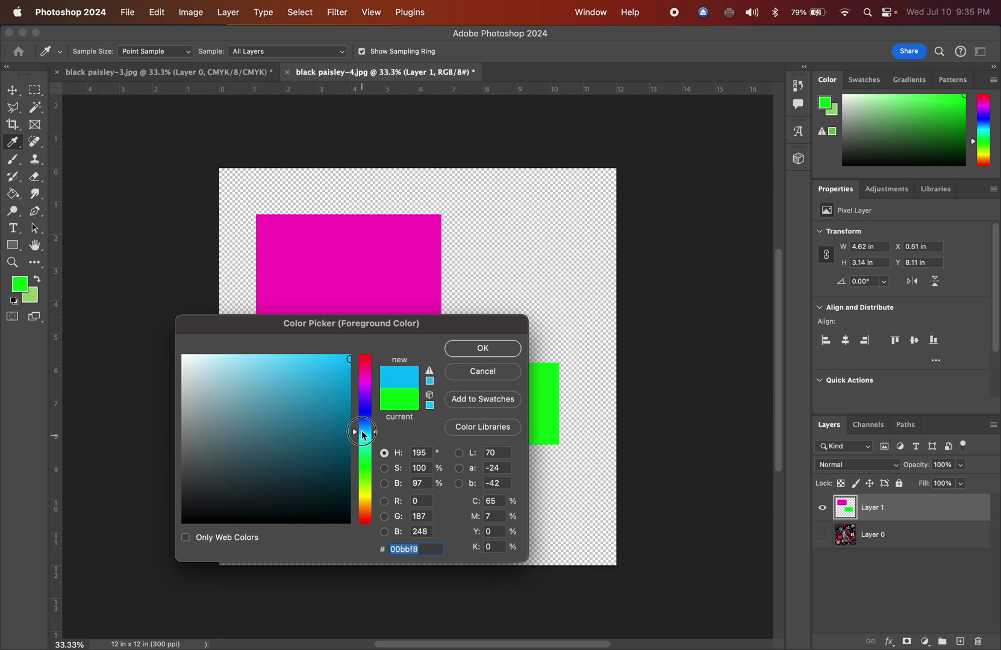
drag(353, 359, 350, 355)
click(490, 351)
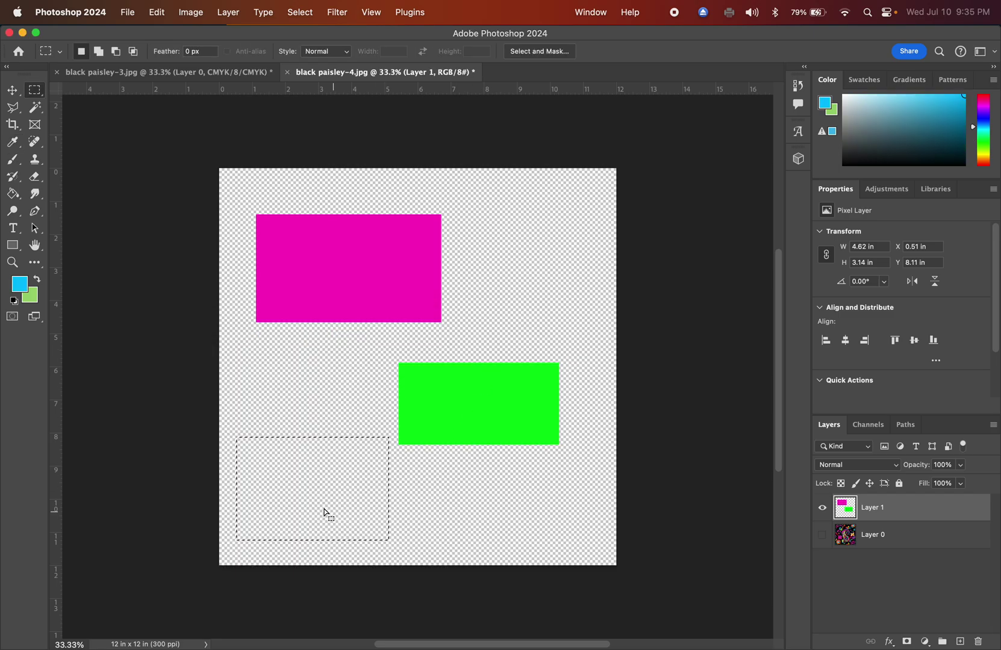
key(g)
click(310, 480)
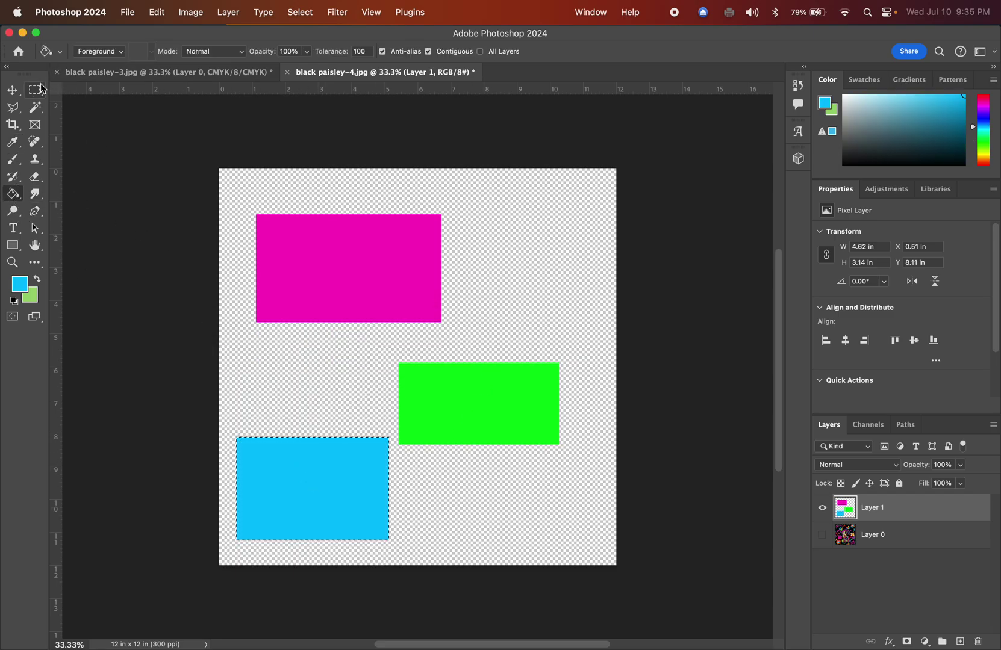
click(18, 92)
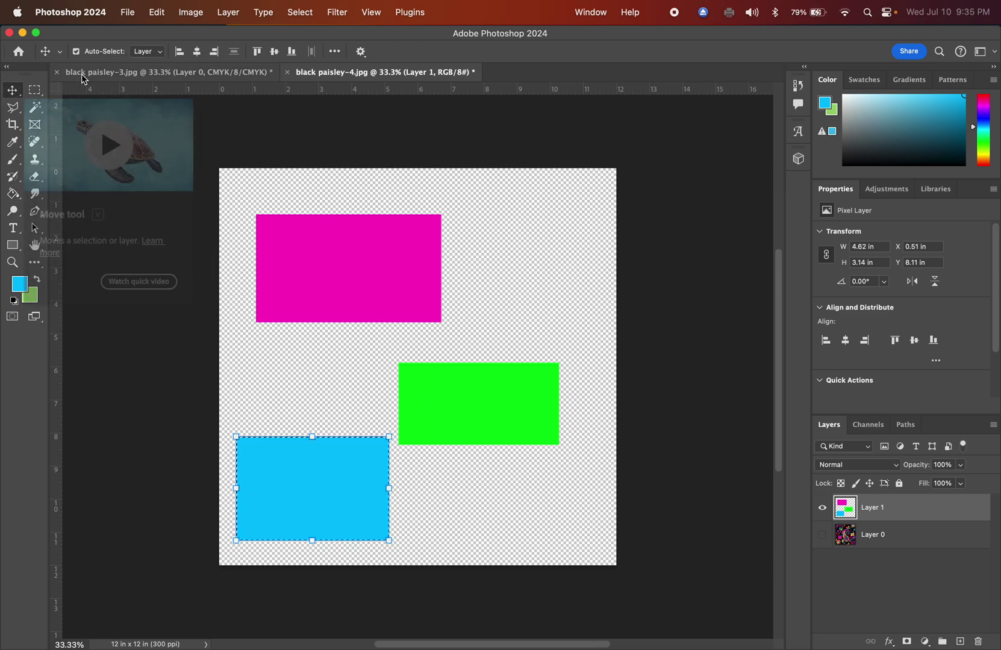
Move the colour blocks on Layer 1 about 0.61 in to the right and 0.5 in up, and clear the selection
drag(437, 394, 458, 377)
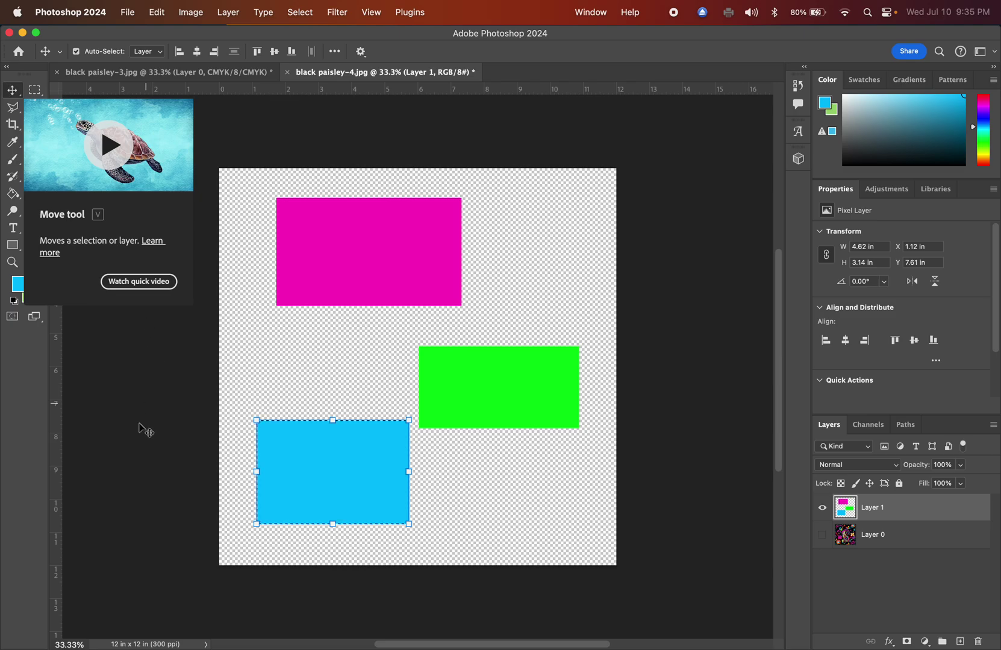
click(111, 470)
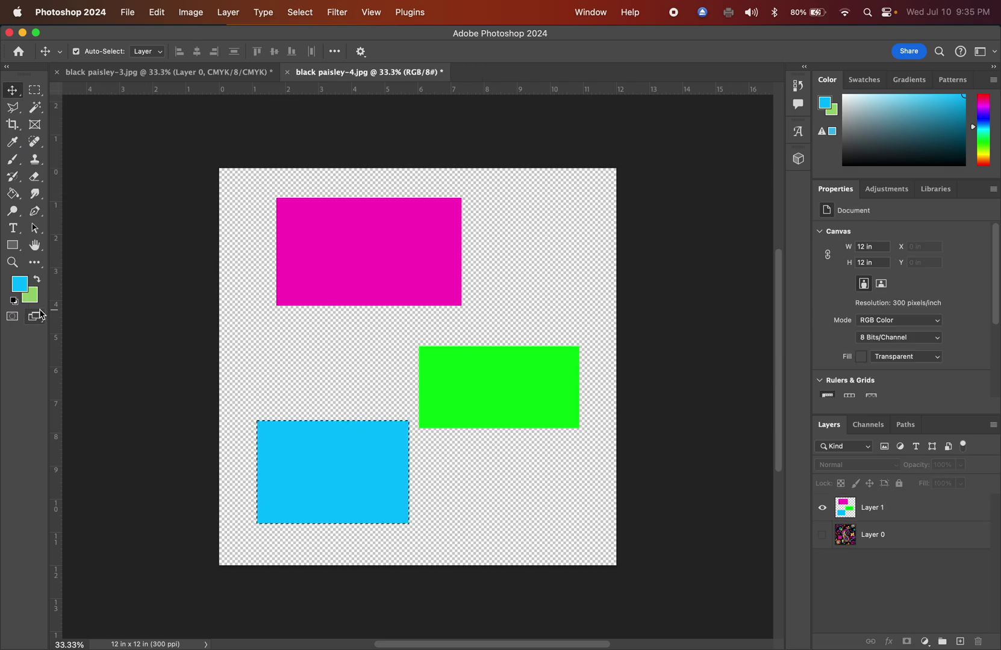
click(304, 12)
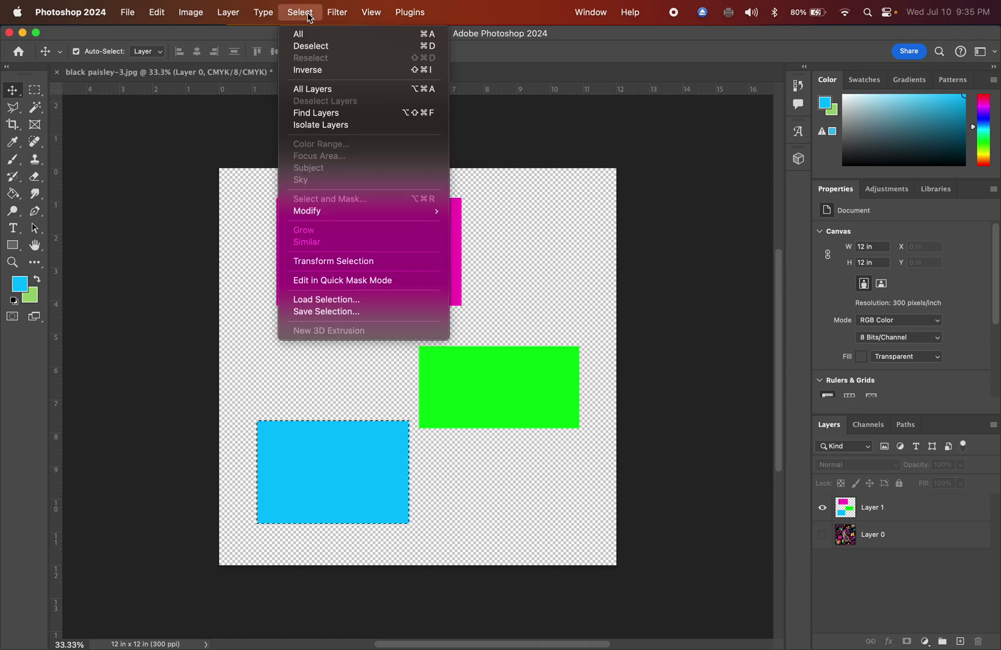
click(307, 47)
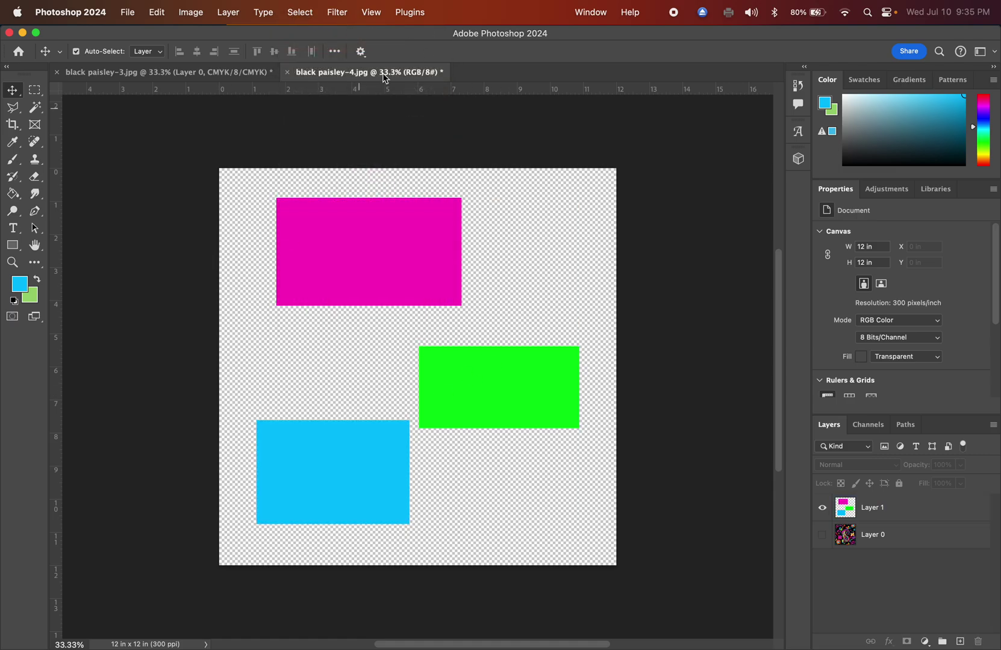
Preview the gamut warning on the three colour blocks and turn it back off
click(375, 17)
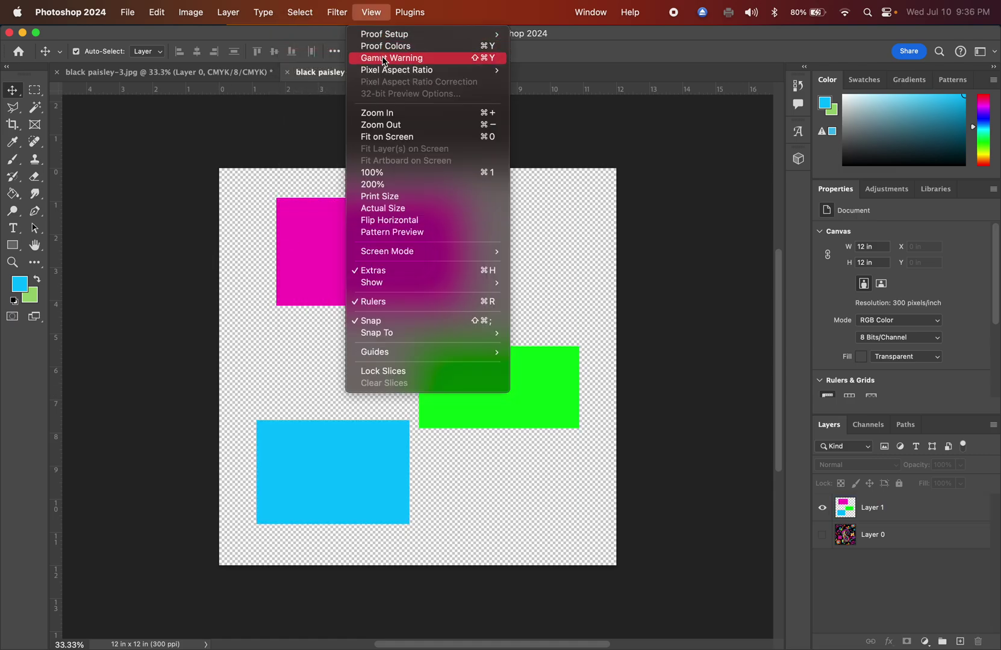
click(420, 58)
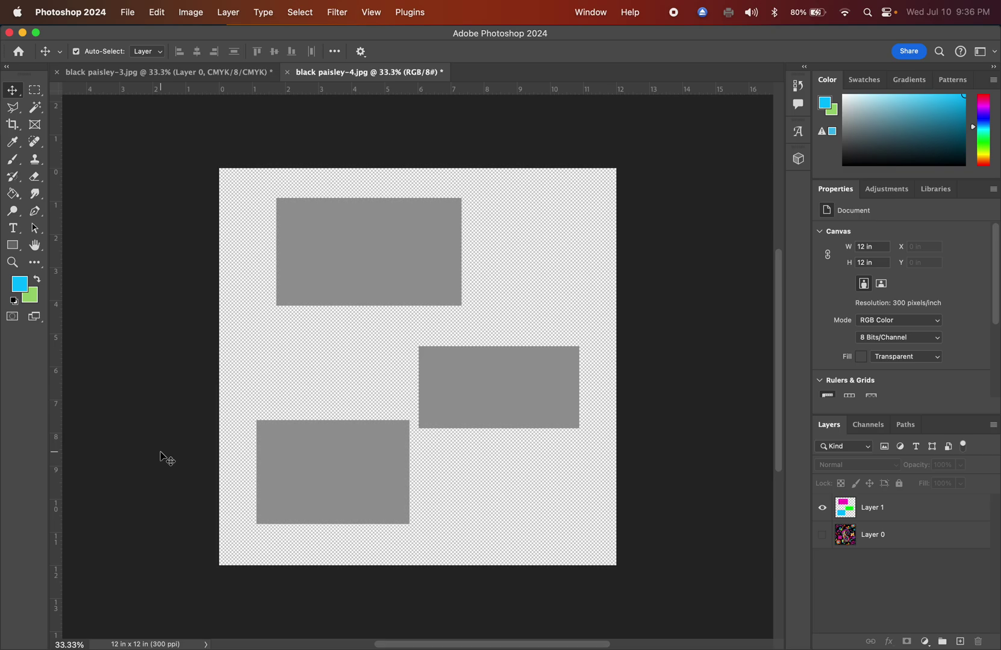
click(368, 11)
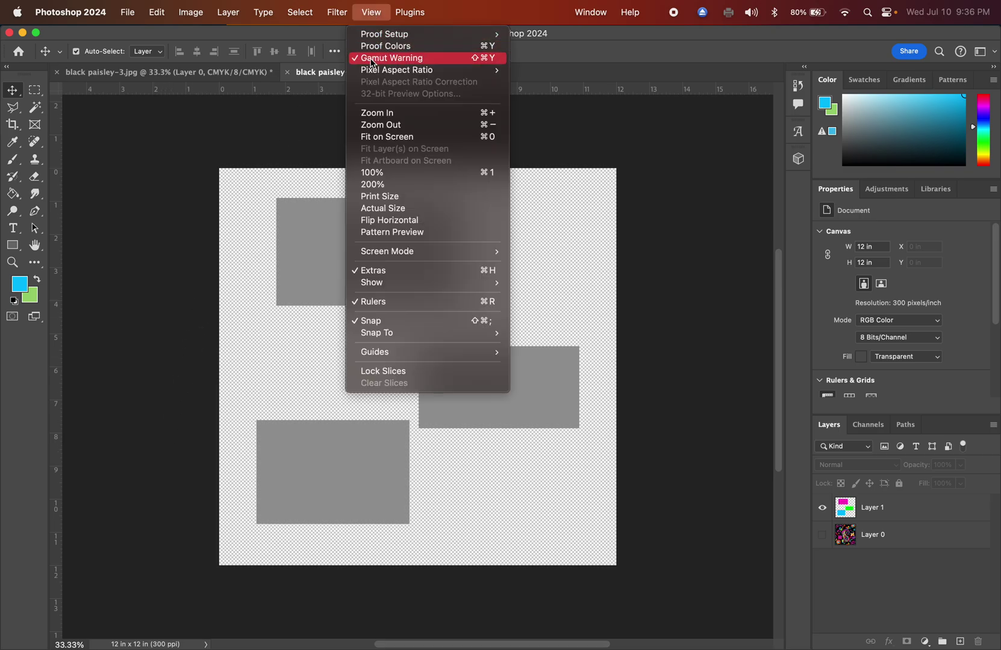
click(372, 61)
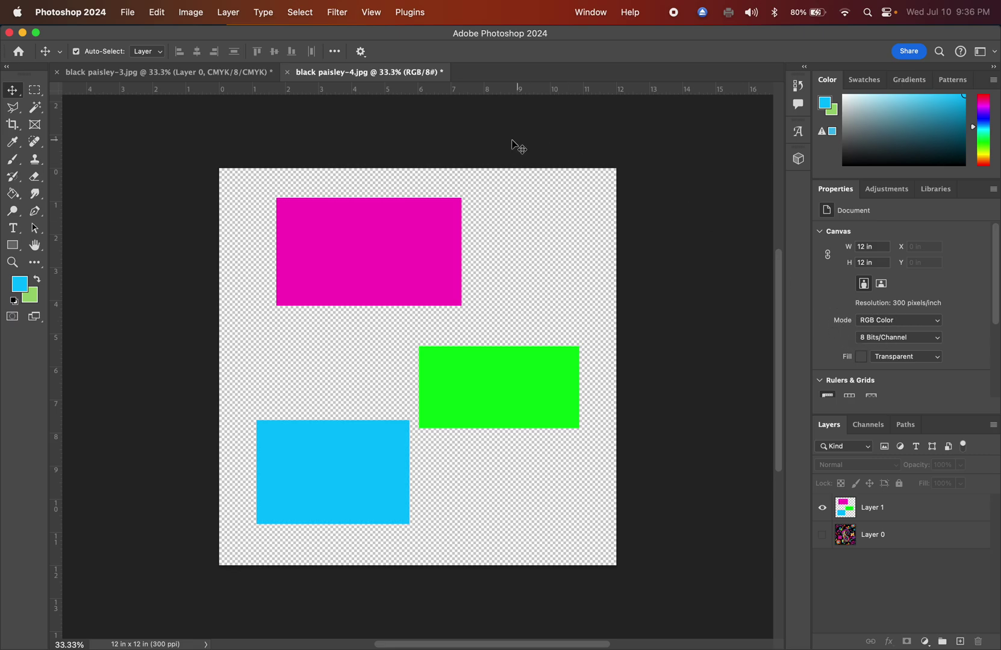
Convert the document to CMYK Color, merging the layers and accepting the U.S. Web Coated (SWOP) v2 profile
click(189, 16)
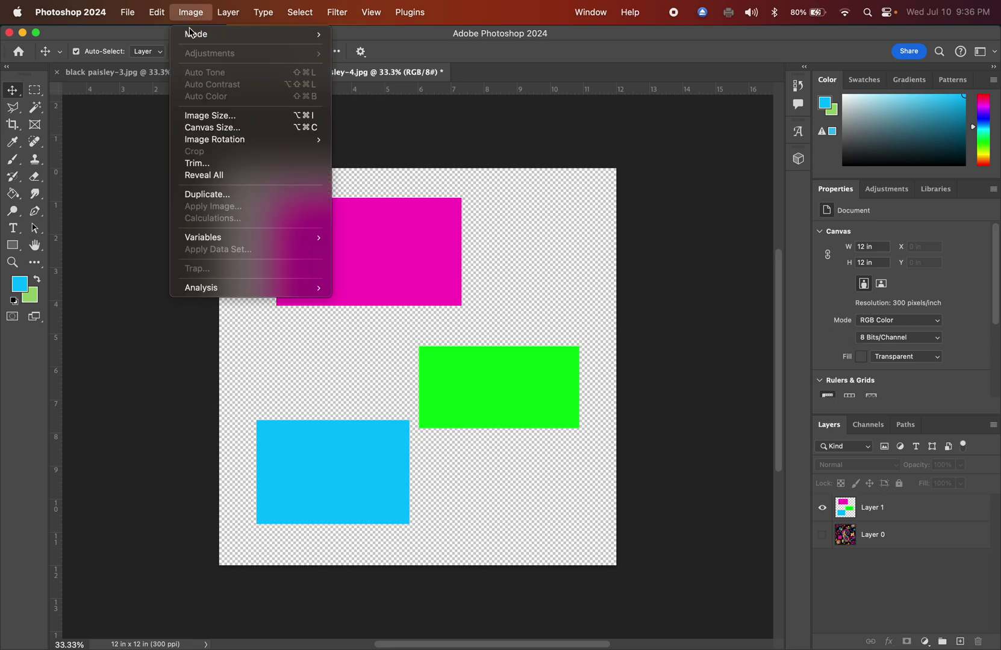
mouse_move(192, 41)
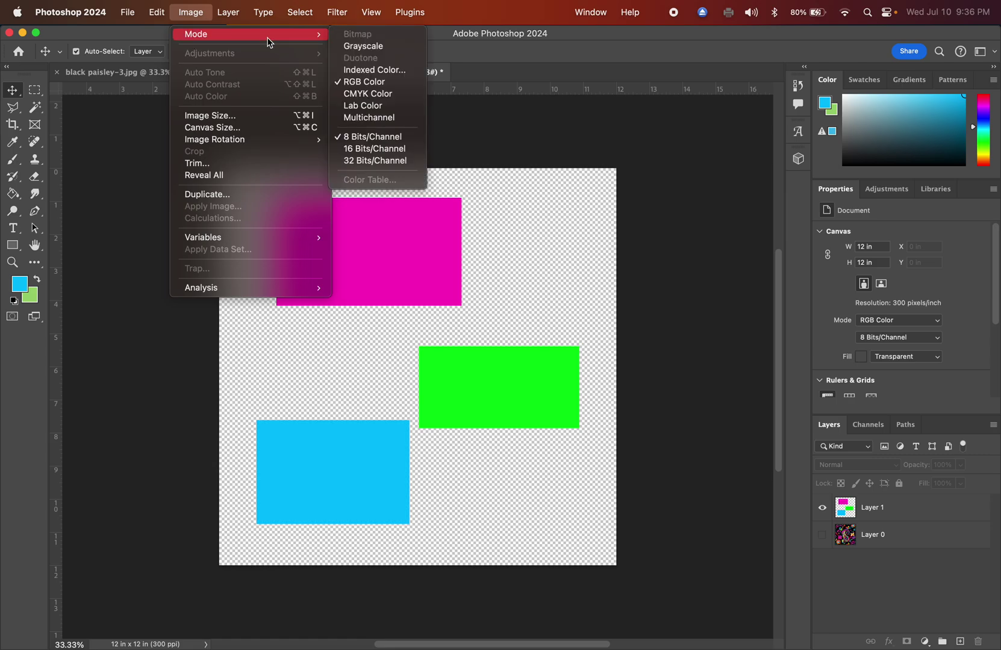
click(367, 93)
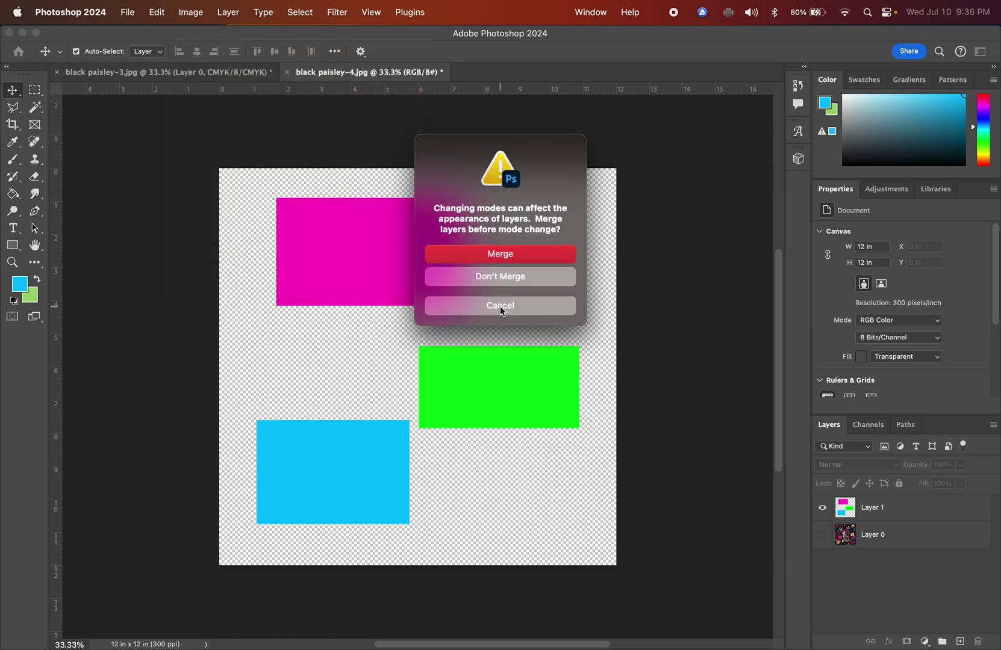
click(505, 256)
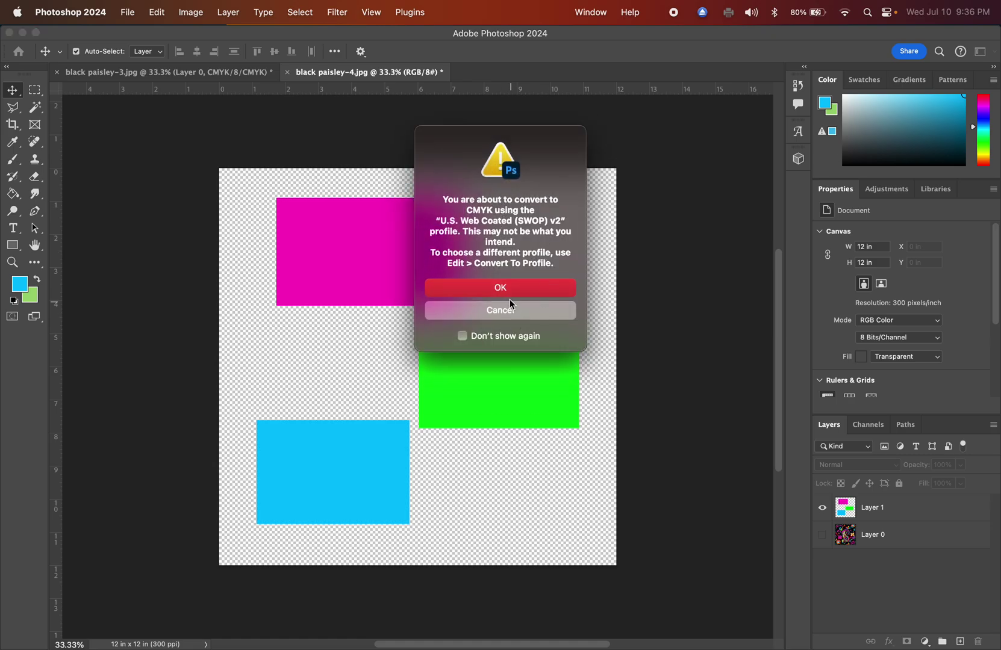
click(510, 289)
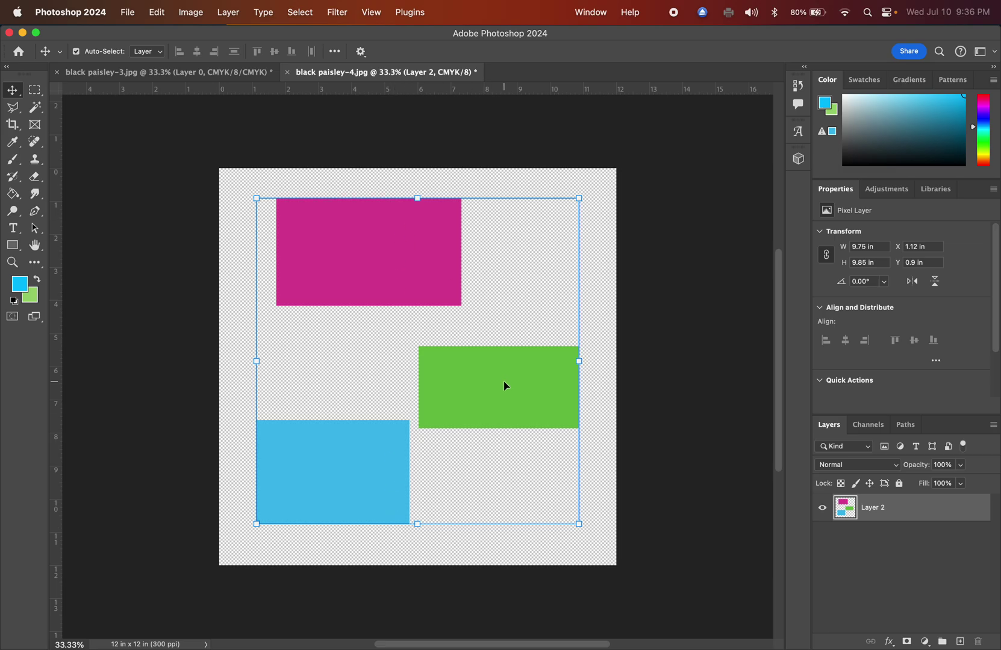
Open the foreground colour picker, place it clear of most of the artwork and turn on the gamut warning
click(20, 285)
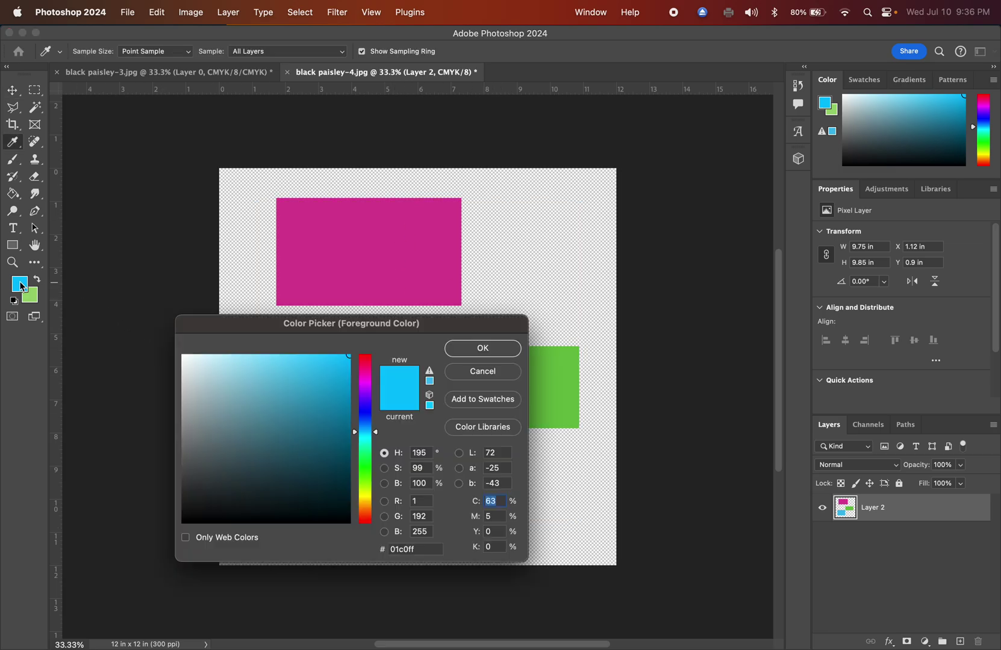
drag(451, 324, 422, 330)
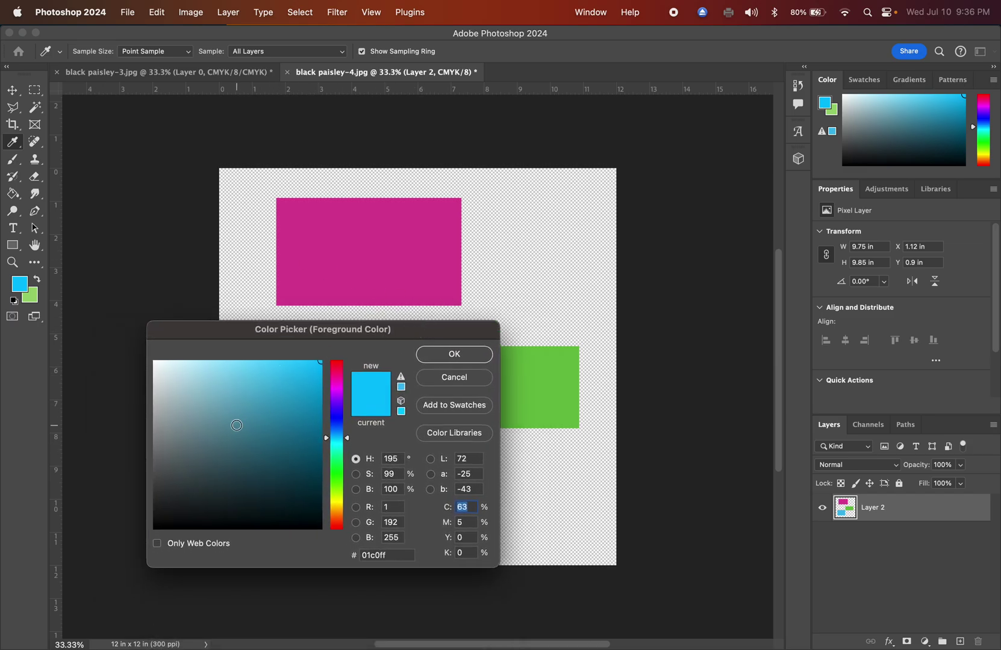
drag(268, 331, 606, 105)
click(371, 13)
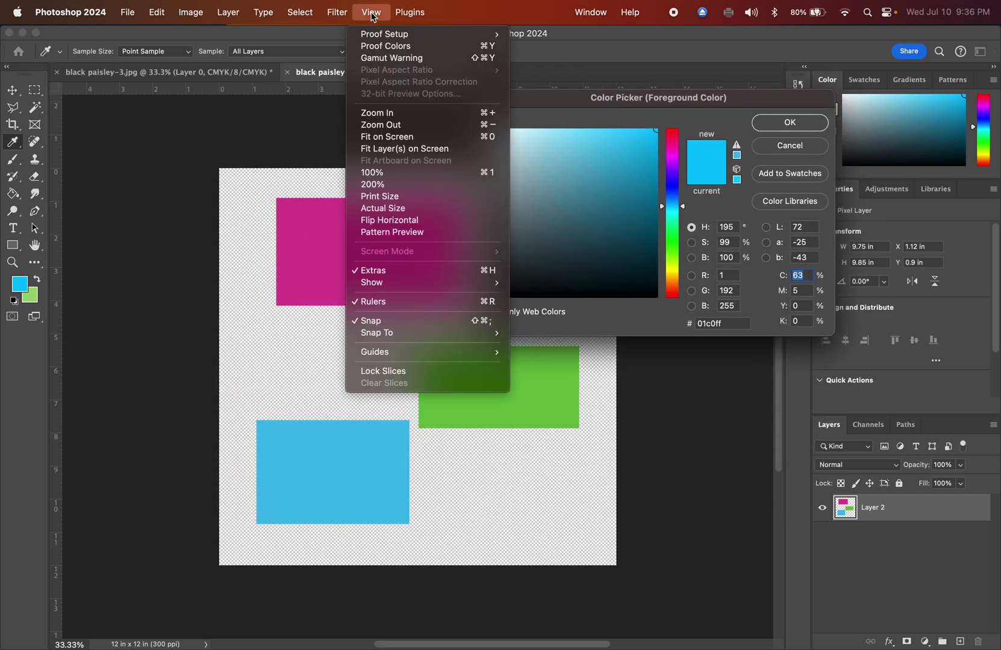
click(526, 105)
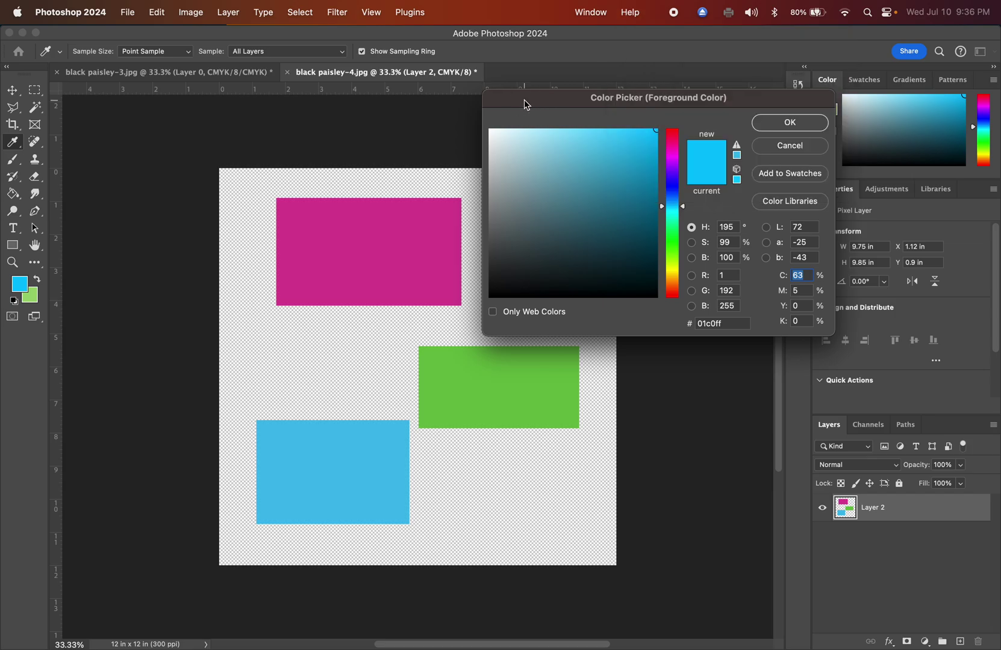
click(371, 13)
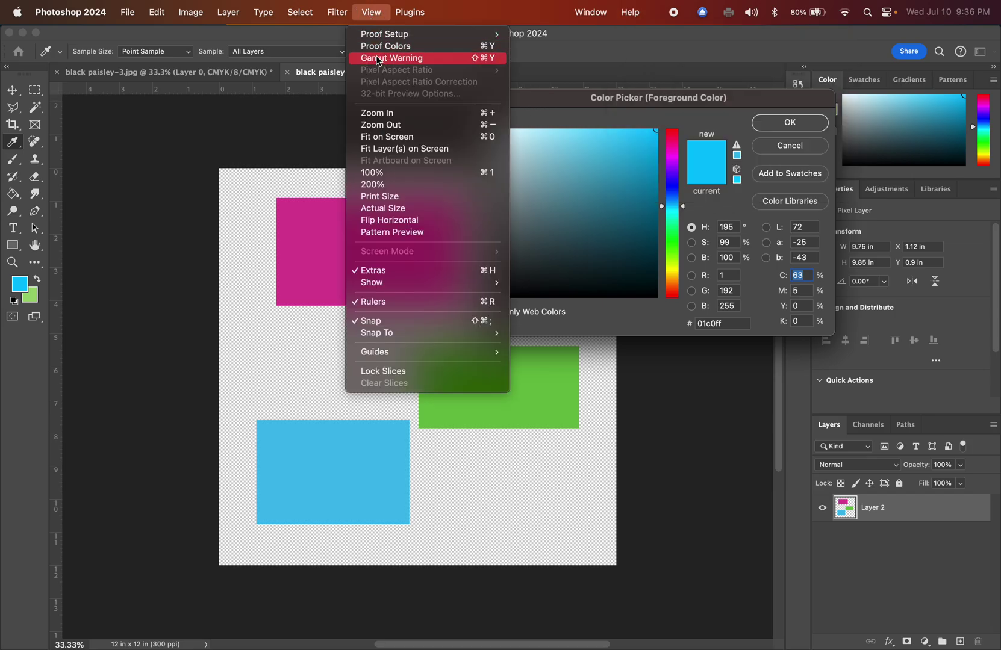
click(380, 63)
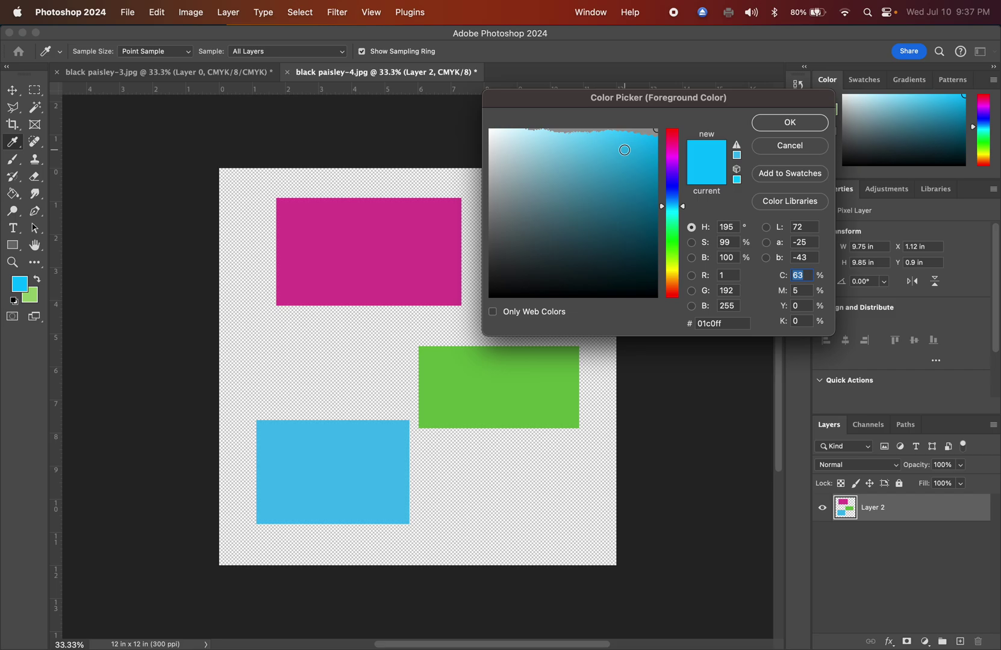
Set the foreground colour to the in-gamut cyan 03c7ea and fill the blue block with it
click(673, 197)
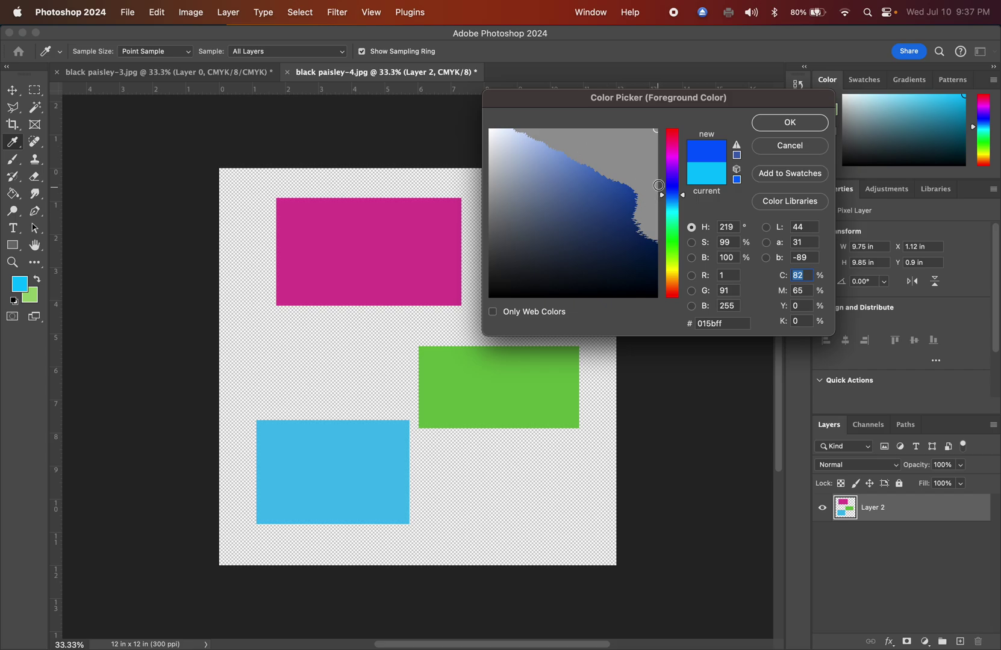
mouse_move(673, 195)
mouse_down()
mouse_move(670, 136)
mouse_move(683, 285)
mouse_move(673, 295)
mouse_move(669, 209)
mouse_up()
drag(656, 138, 655, 142)
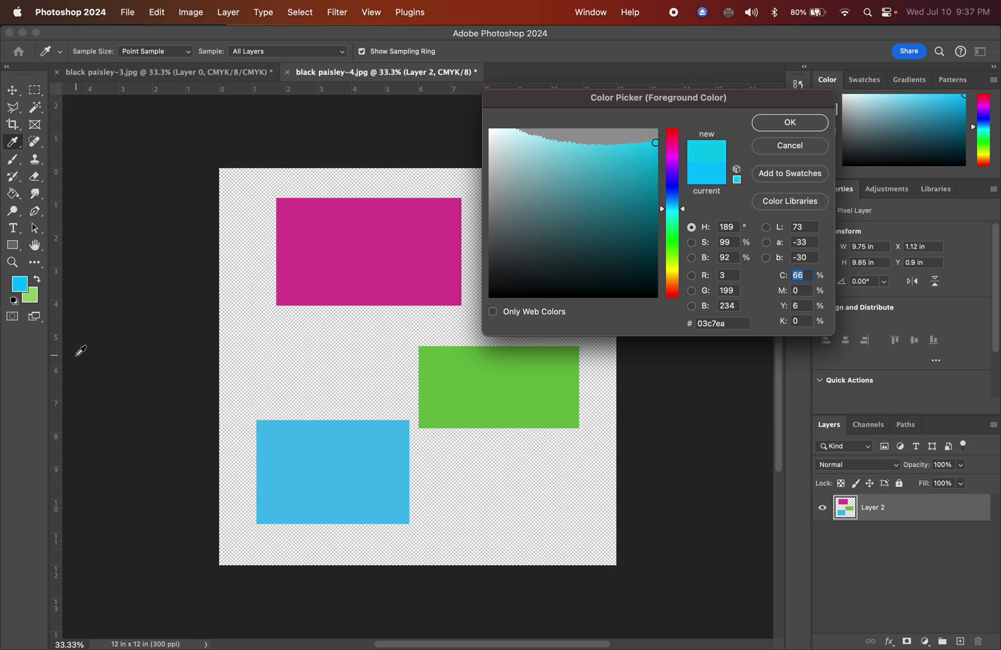
click(789, 122)
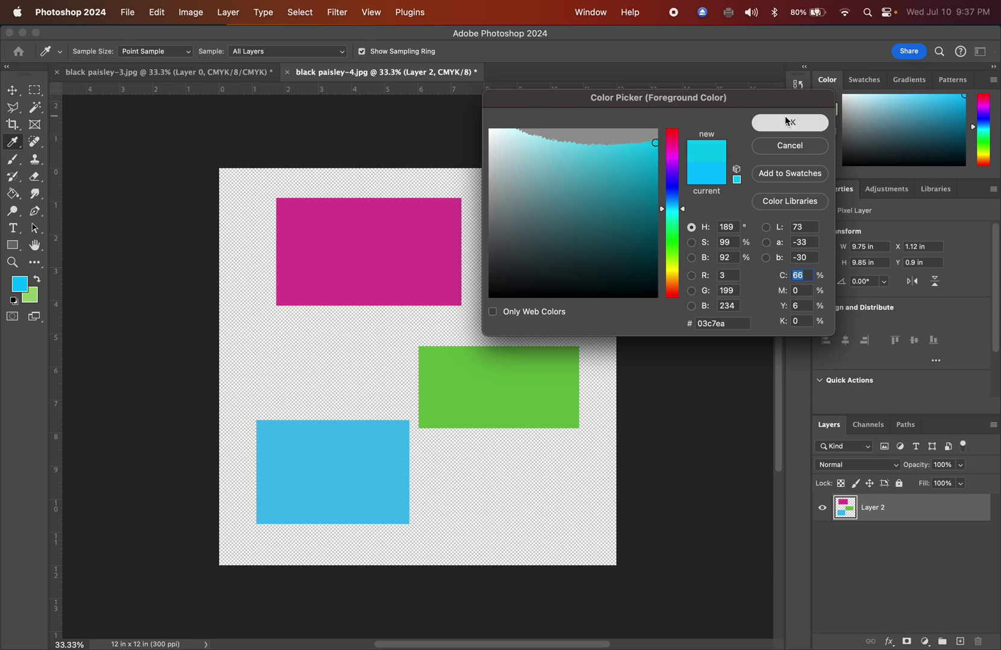
click(12, 193)
click(356, 502)
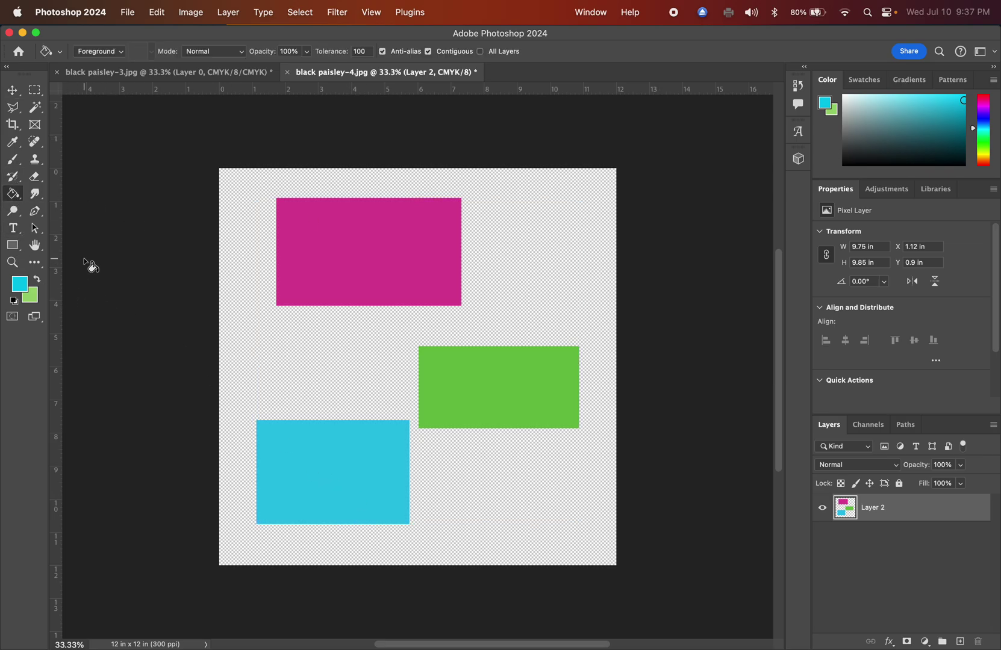
Sample the magenta block, brighten the foreground colour to the in-gamut pink f11a92 and fill the block with it
click(20, 284)
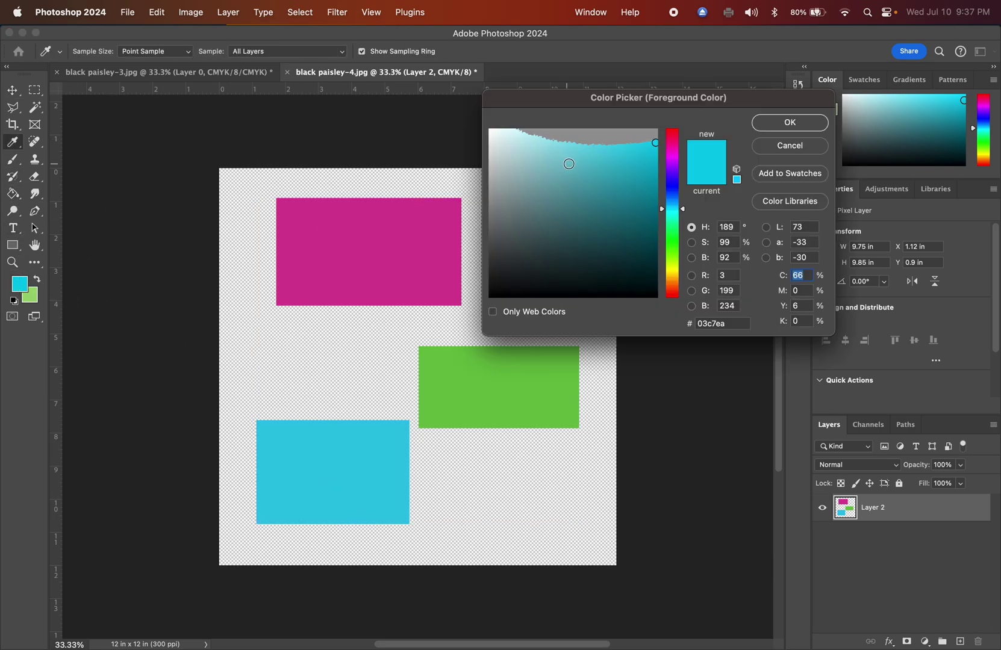
click(319, 275)
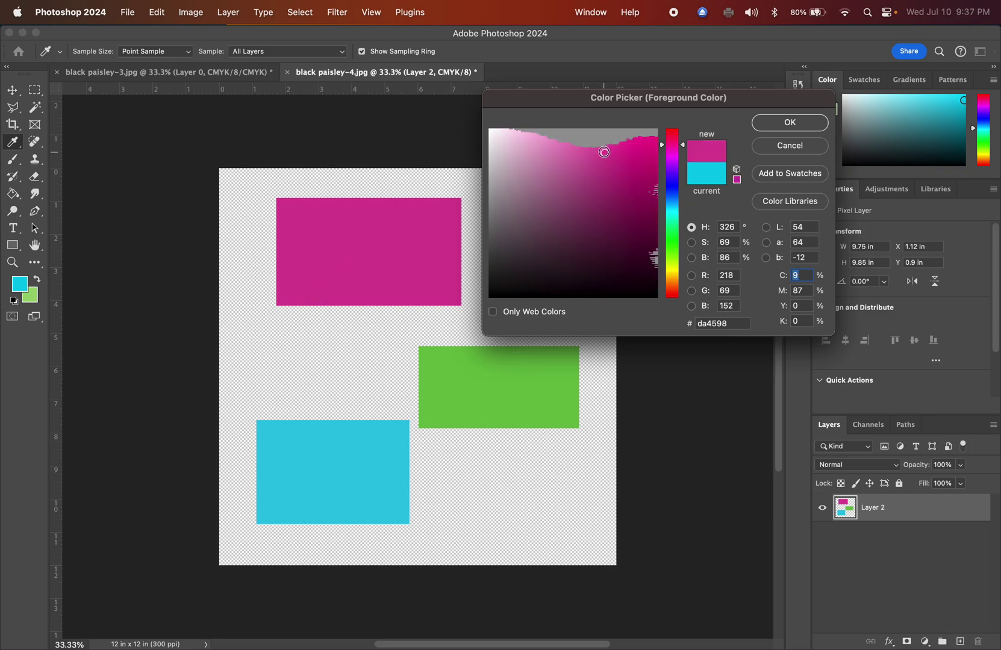
drag(633, 141, 639, 138)
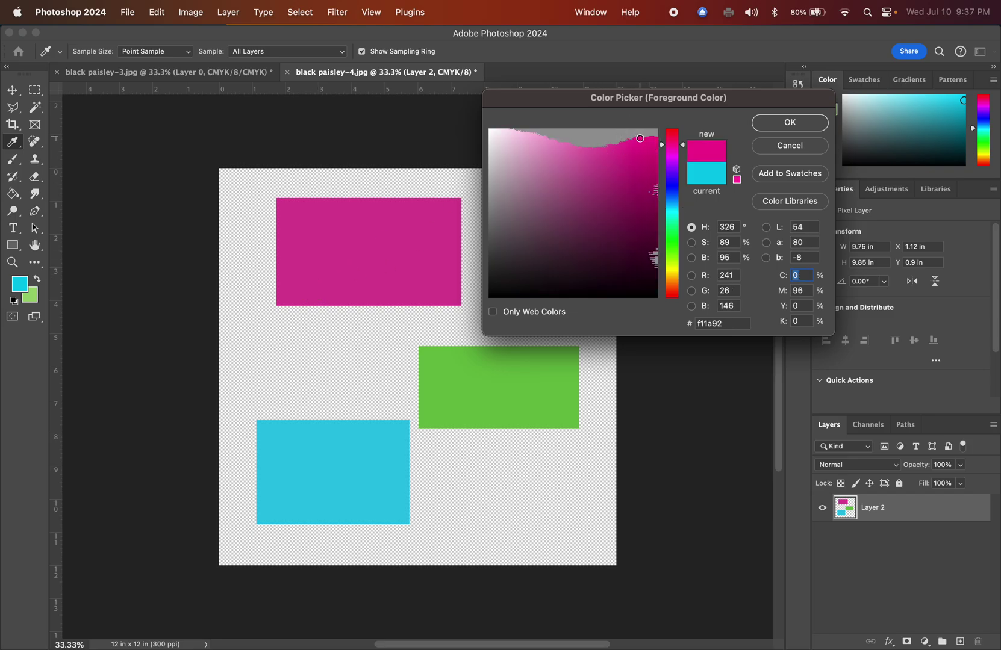
click(798, 123)
key(g)
click(420, 256)
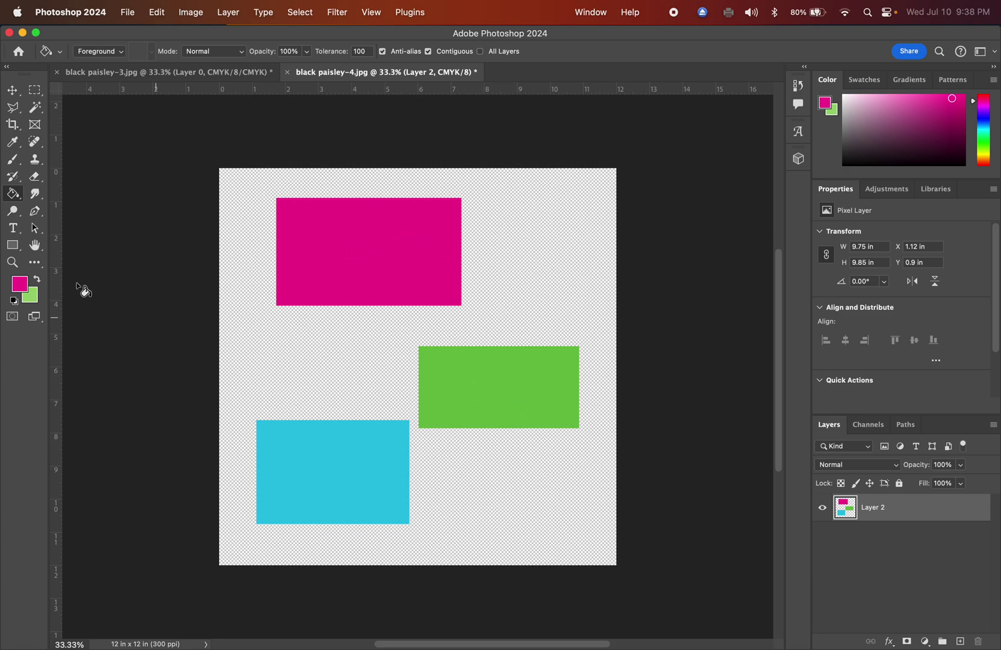
Sample the green block, set the foreground colour to the in-gamut green 6dc149 and fill the block with it
click(19, 287)
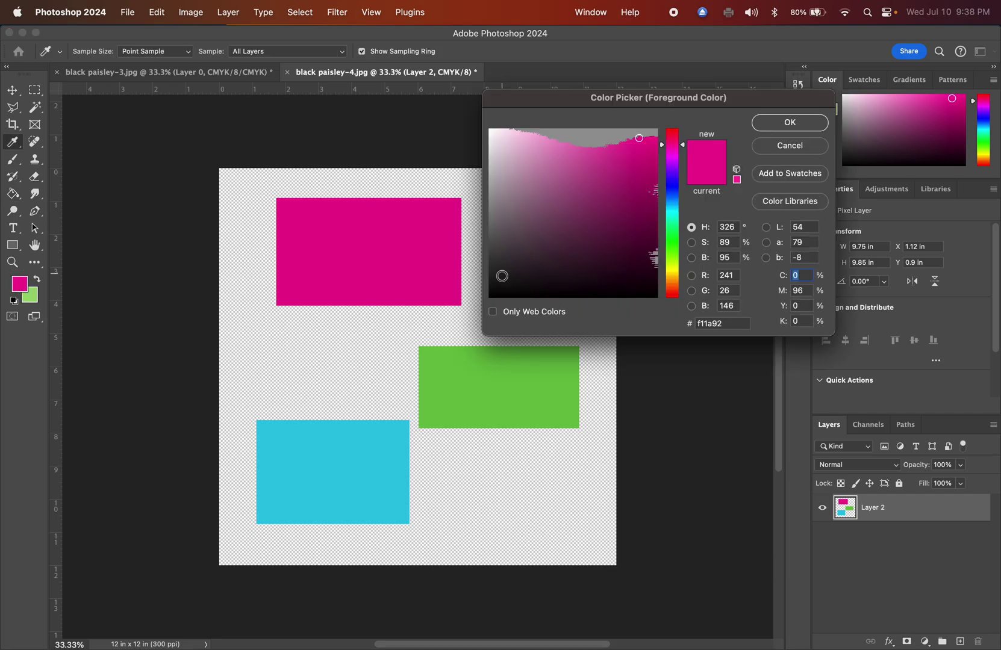
click(484, 370)
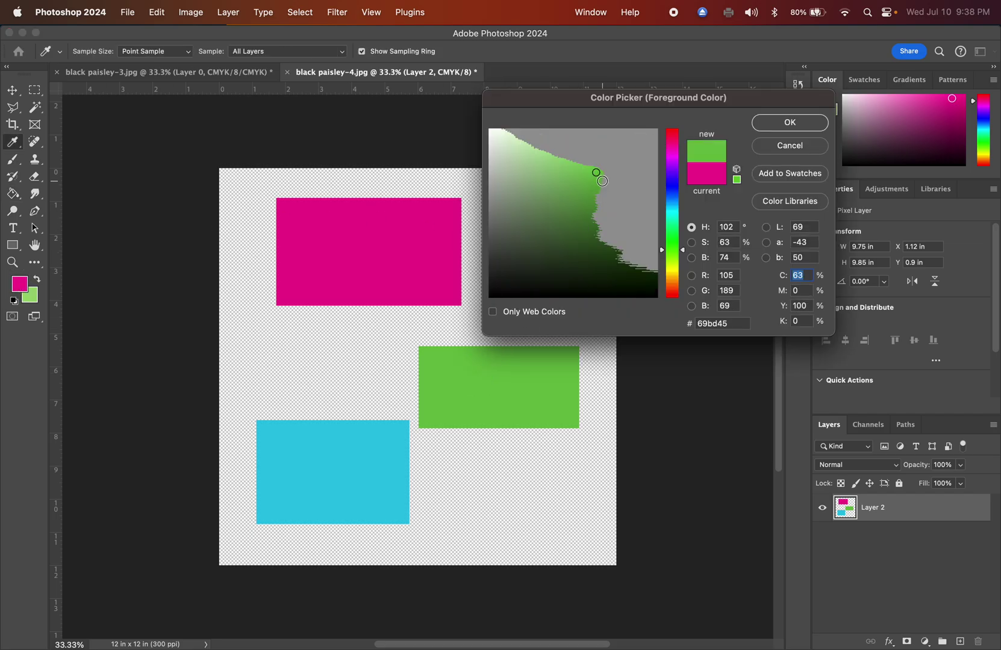
click(656, 129)
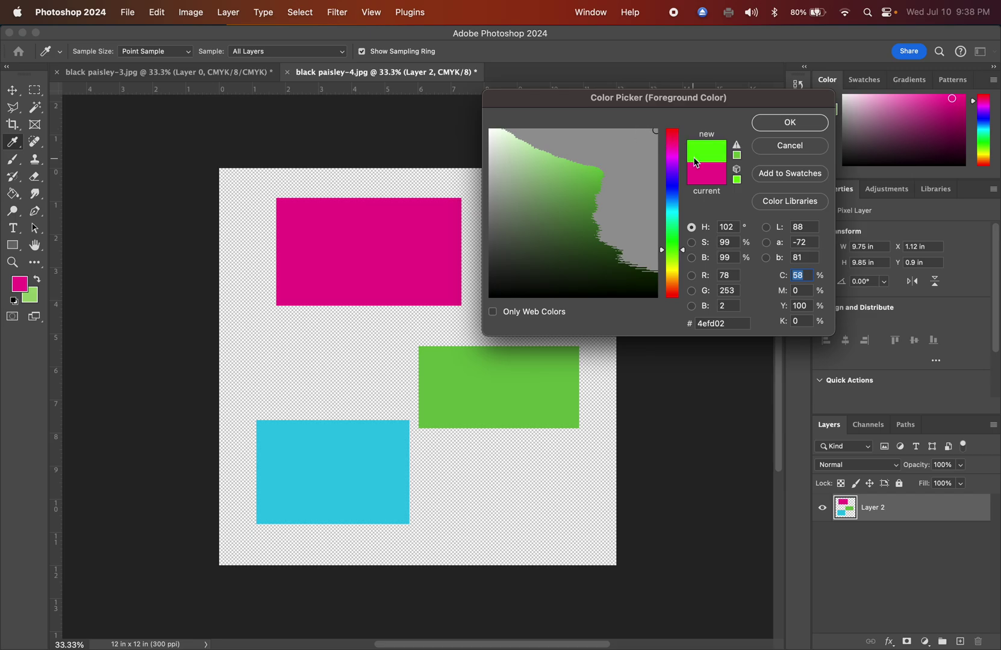
click(593, 171)
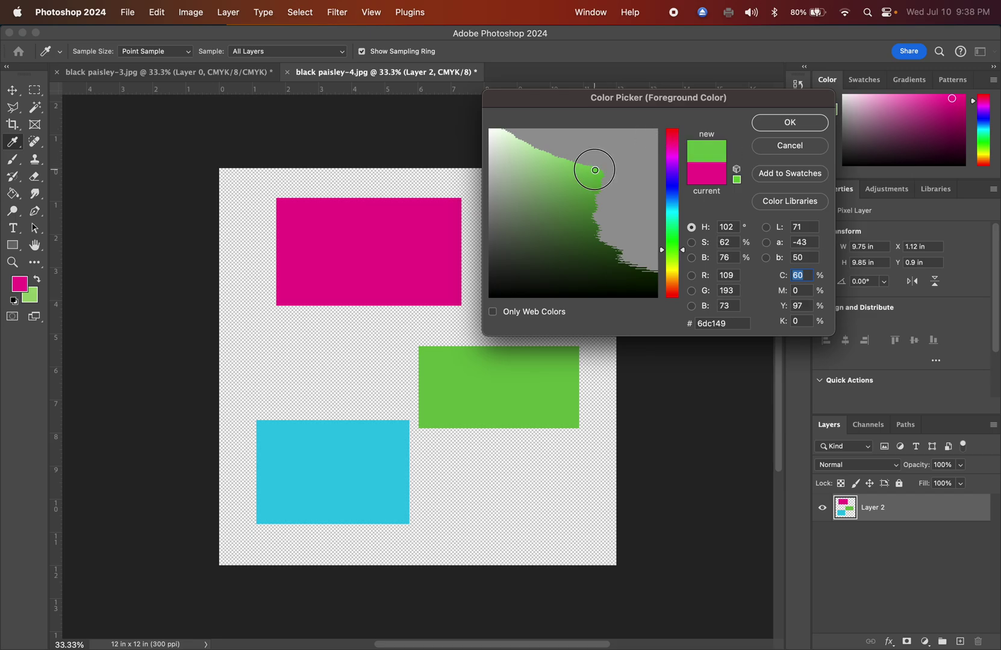
click(786, 123)
key(g)
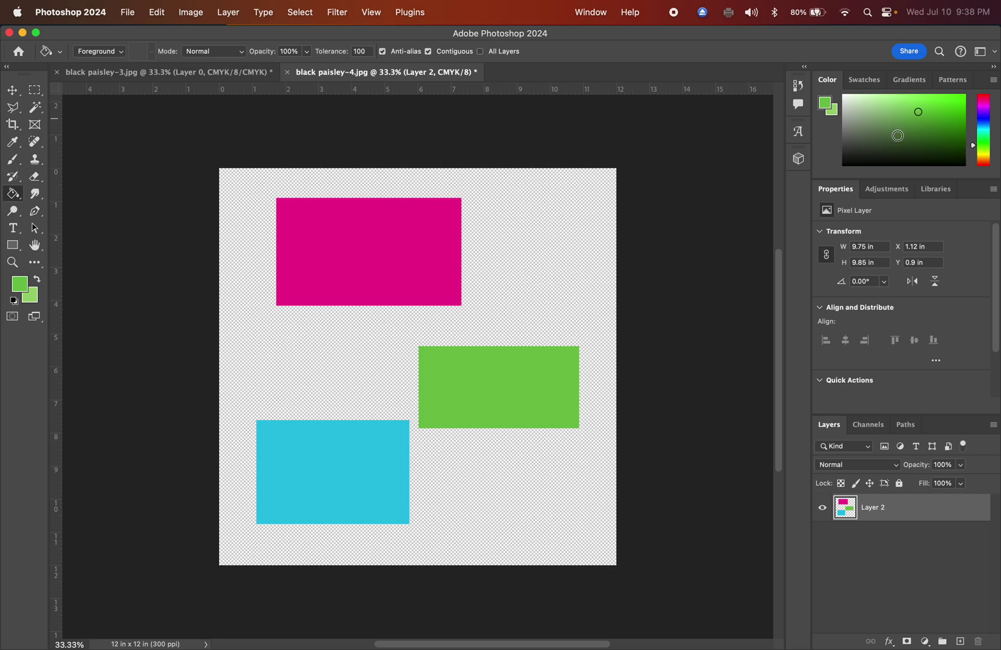
Compare the out-of-gamut green 4eff01 with the in-gamut green 69b648 for the foreground colour, and discard the change
click(19, 284)
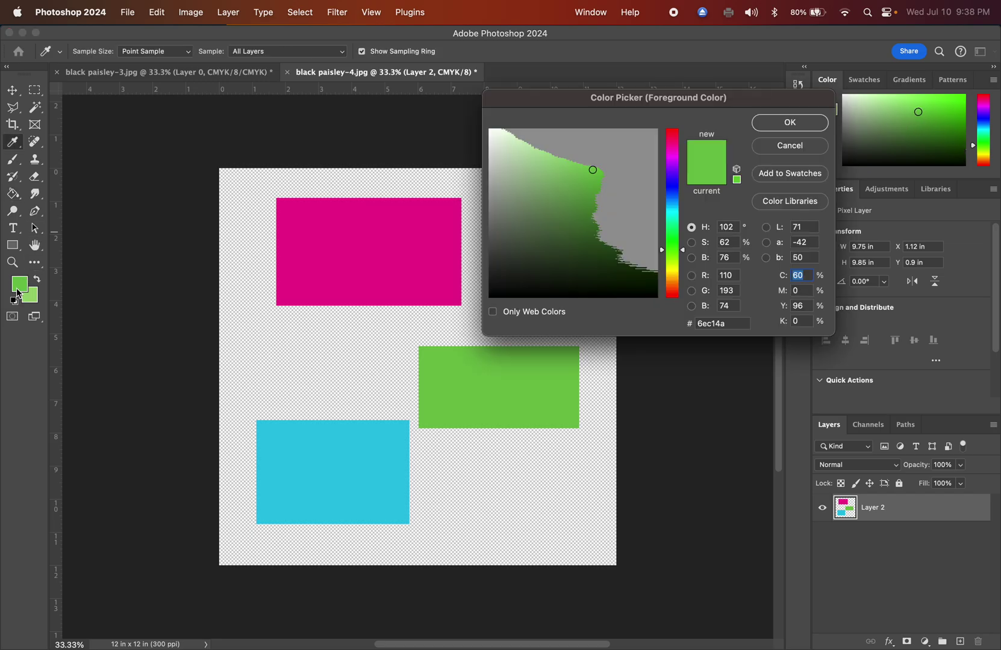
click(656, 130)
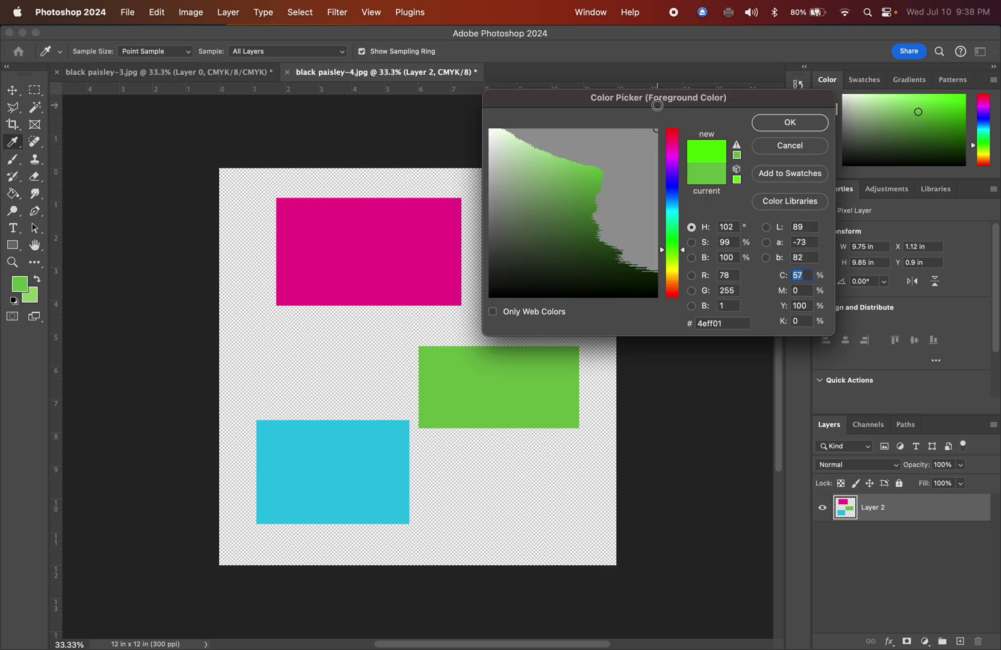
click(591, 176)
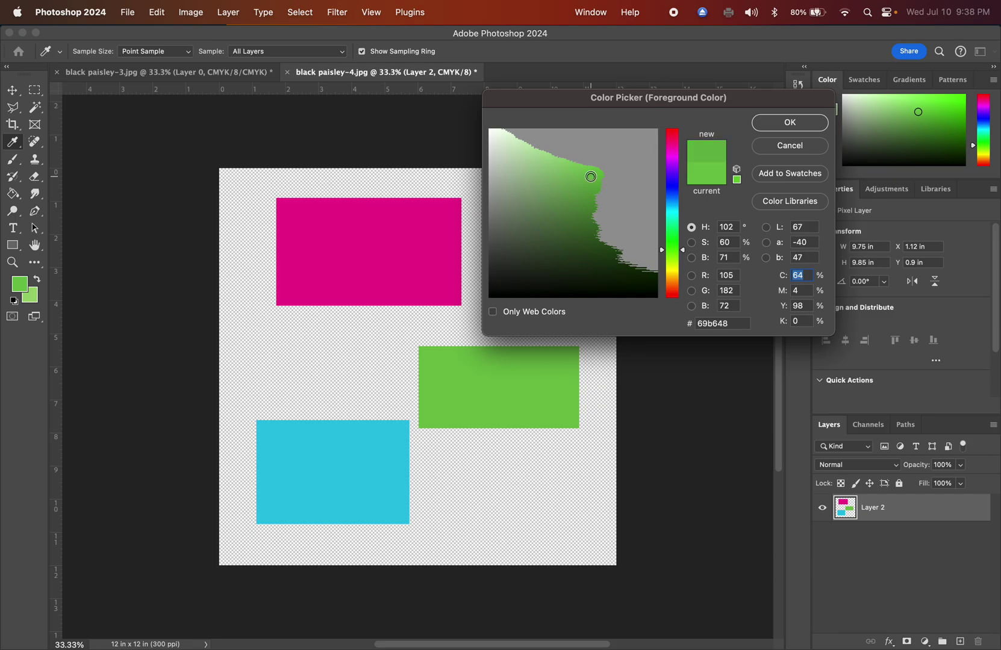
click(796, 150)
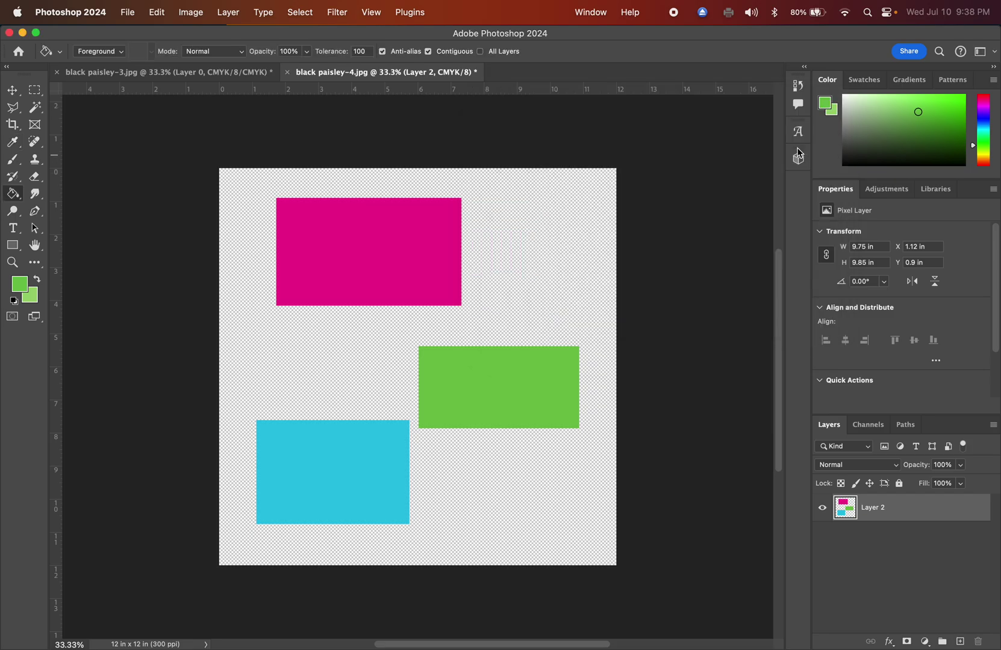